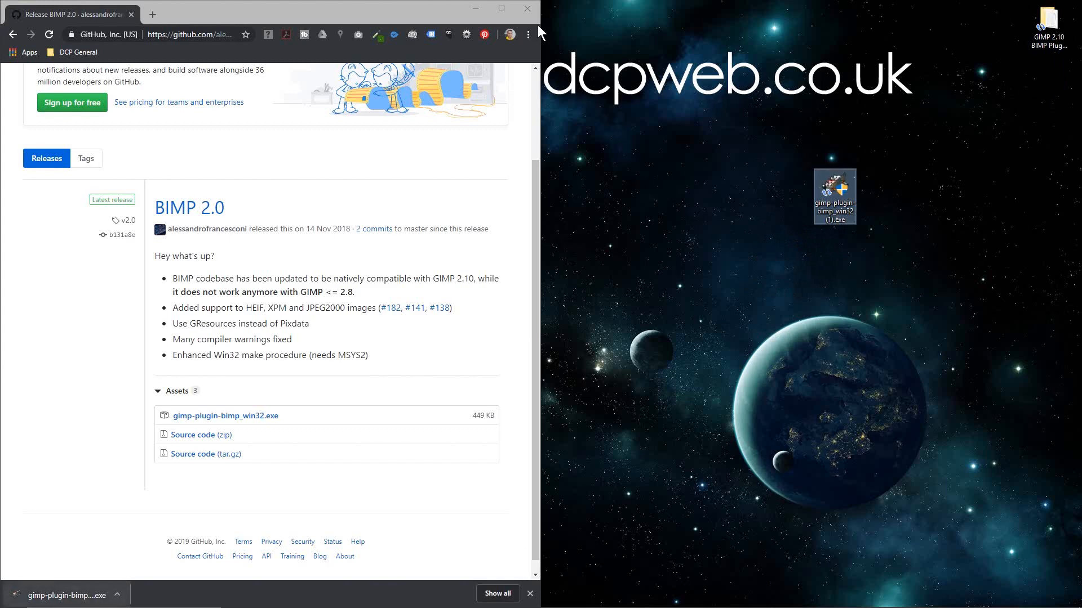
Close the browser and move the downloaded BIMP installer from the desktop into the GIMP 2.10 BIMP Plugin Install Tutorial folder
left_click(527, 8)
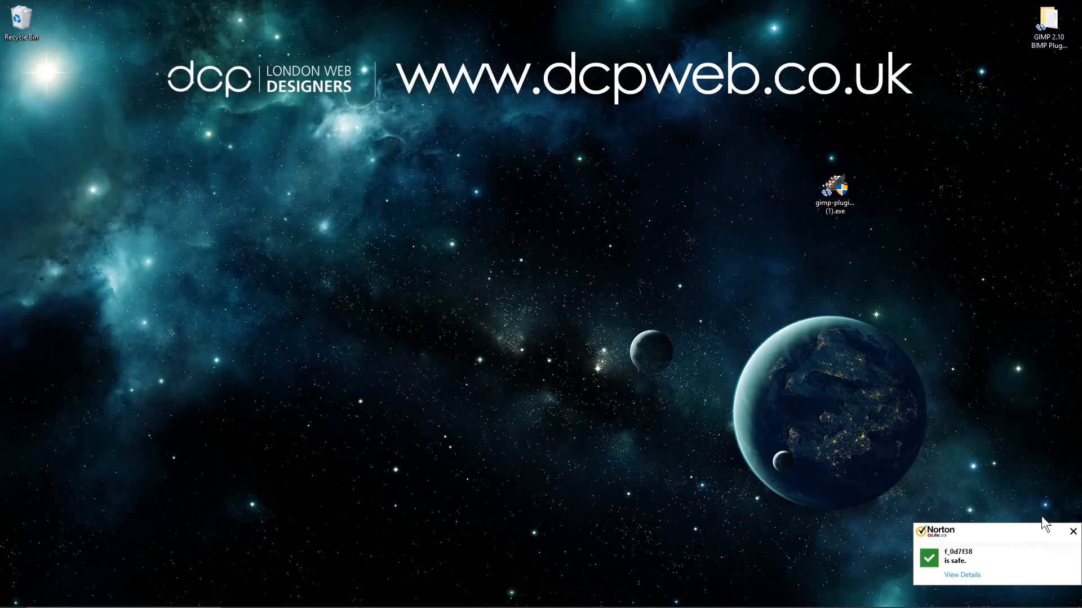
mouse_move(828, 601)
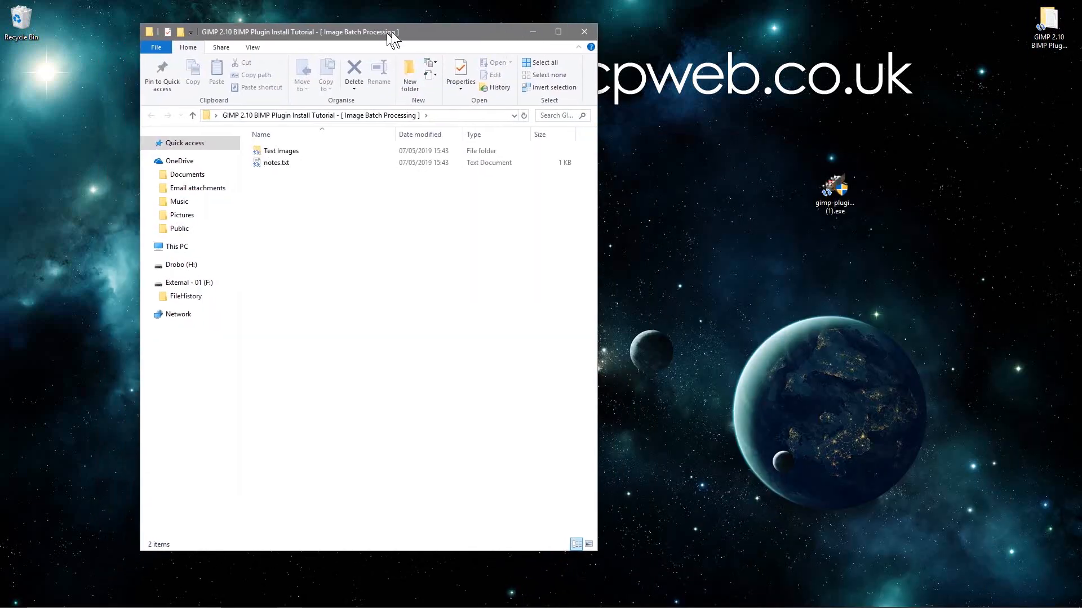
left_click_drag(391, 31, 432, 28)
left_click_drag(833, 191, 457, 252)
left_click(486, 320)
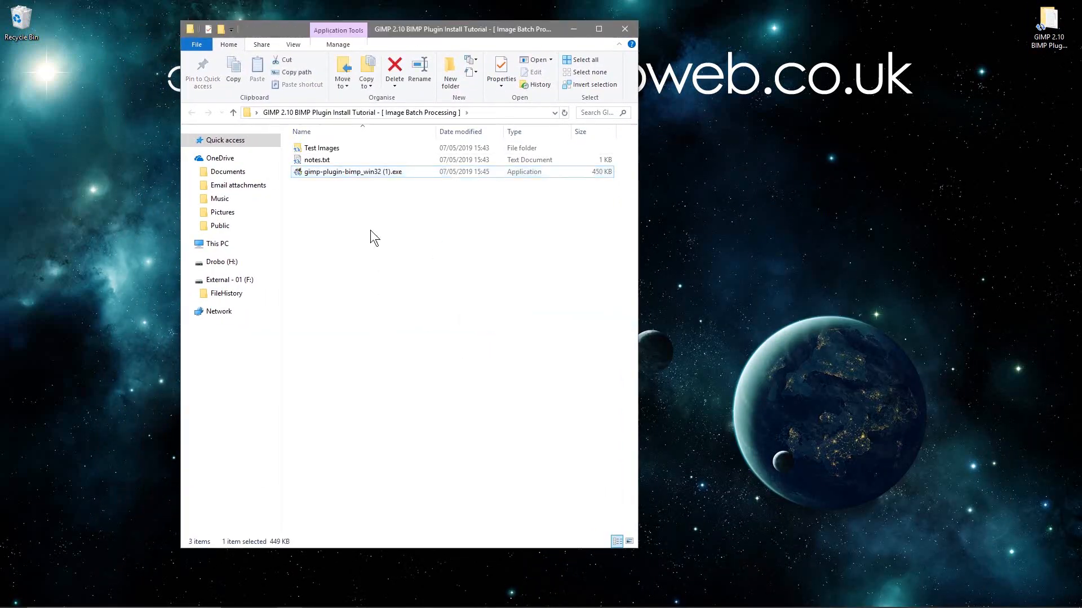
Run gimp-plugin-bimp_win32 (1).exe and complete the Batch Image Manipulation Plugin setup with its default options
double_click(354, 173)
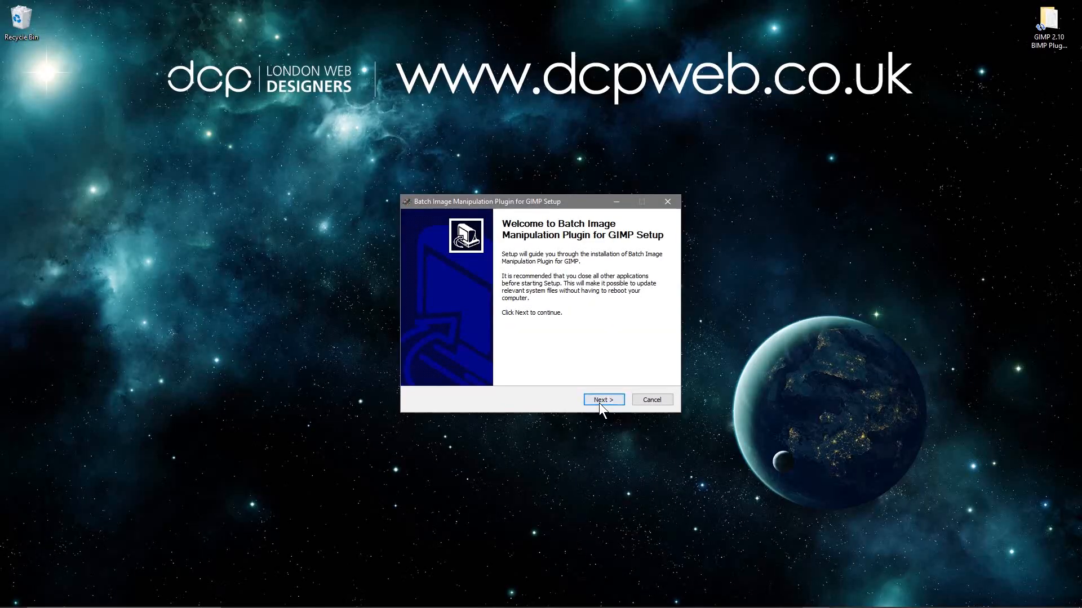
left_click(600, 400)
left_click(600, 400)
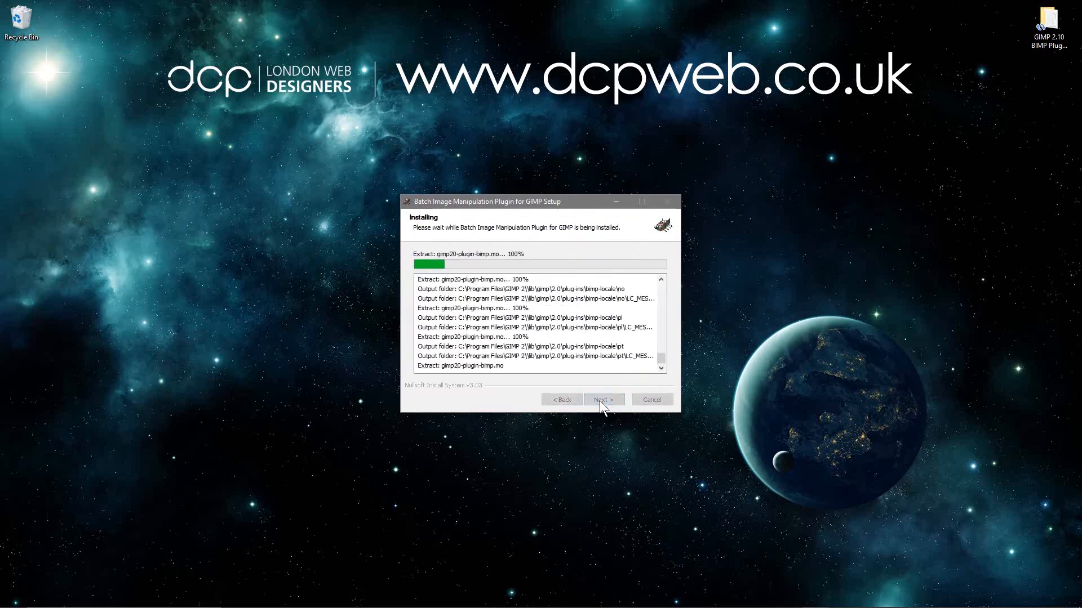
left_click(600, 400)
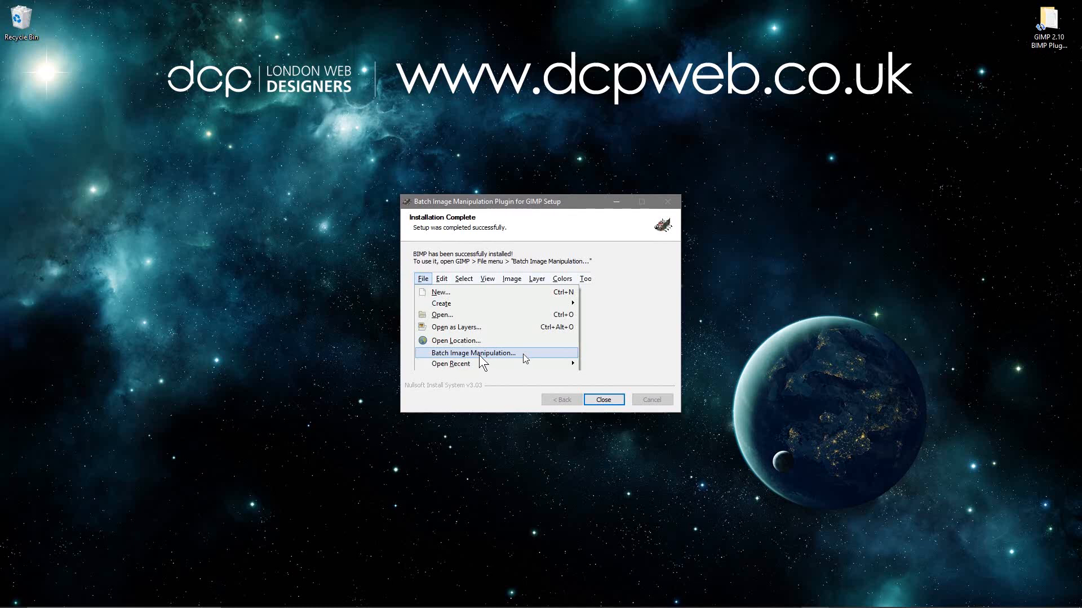
left_click(602, 399)
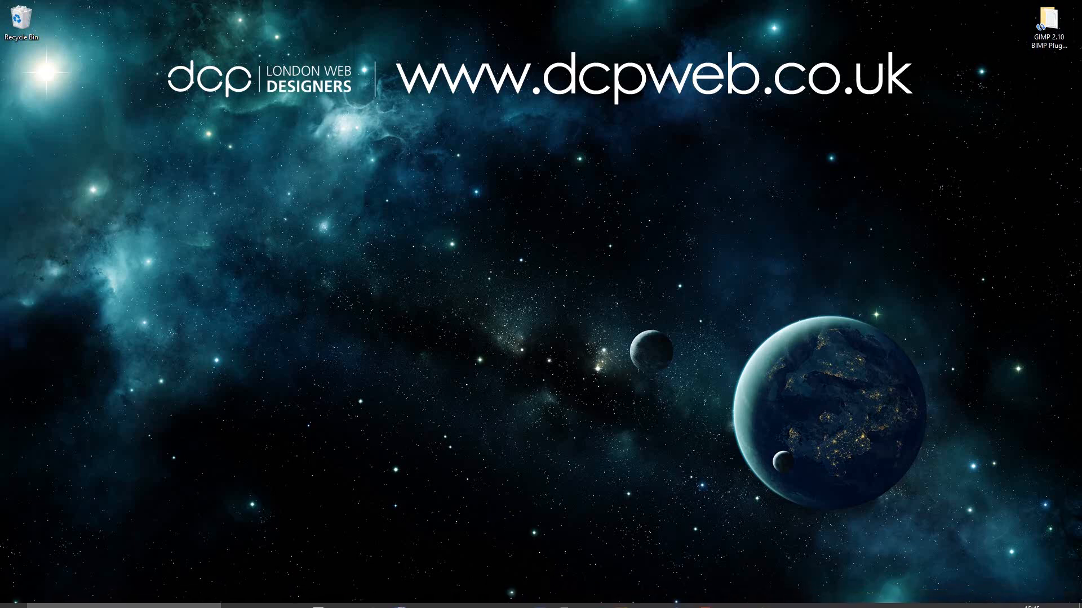
Launch GIMP, bring the tutorial folder in front of it and open the Test Images folder
double_click(1028, 31)
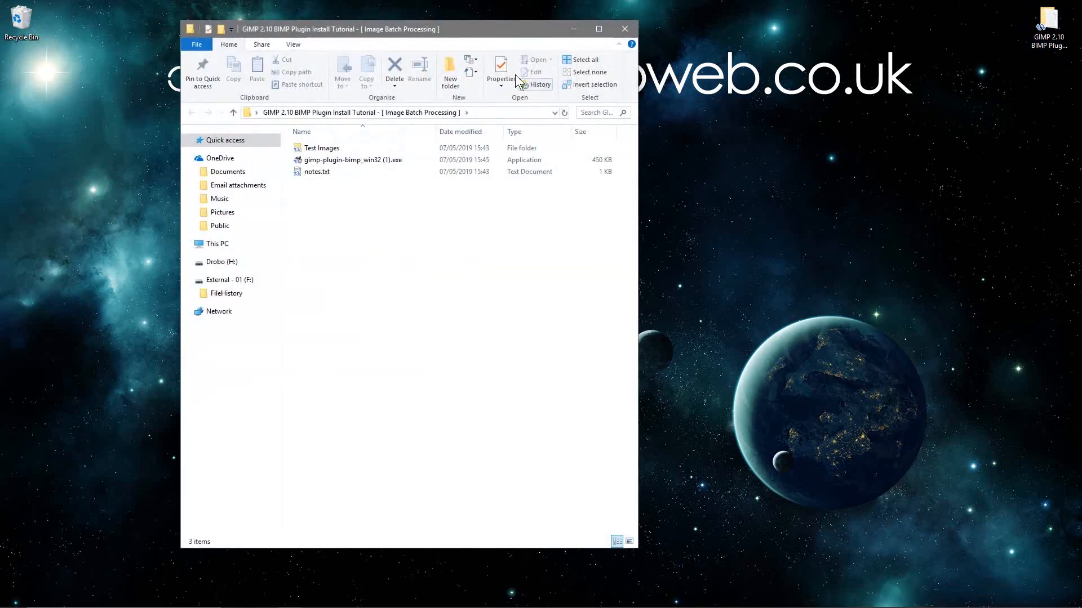
left_click_drag(499, 29, 902, 62)
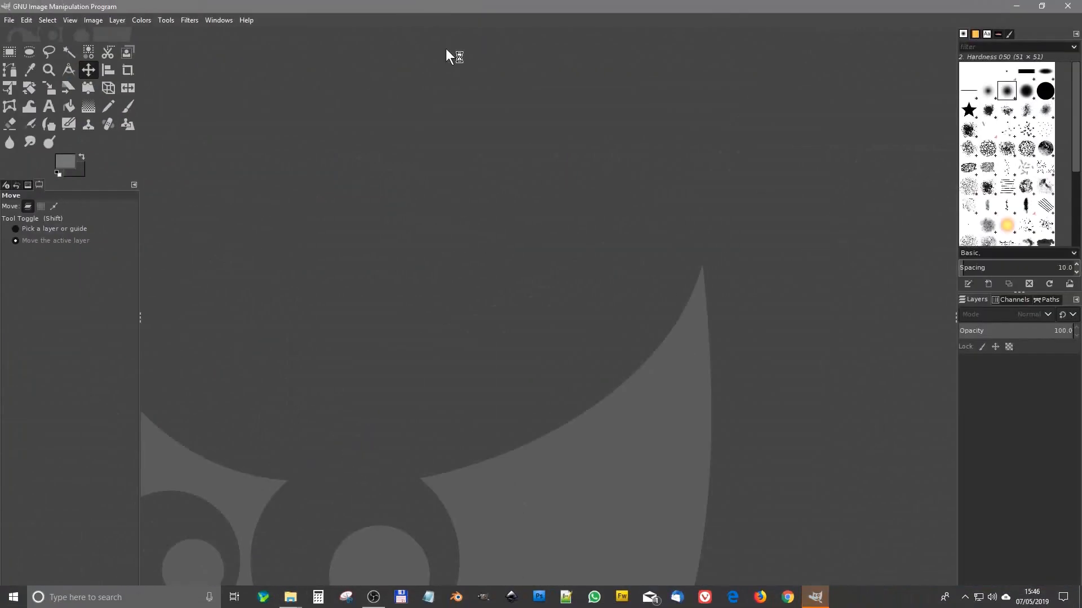
key("alt+Tab")
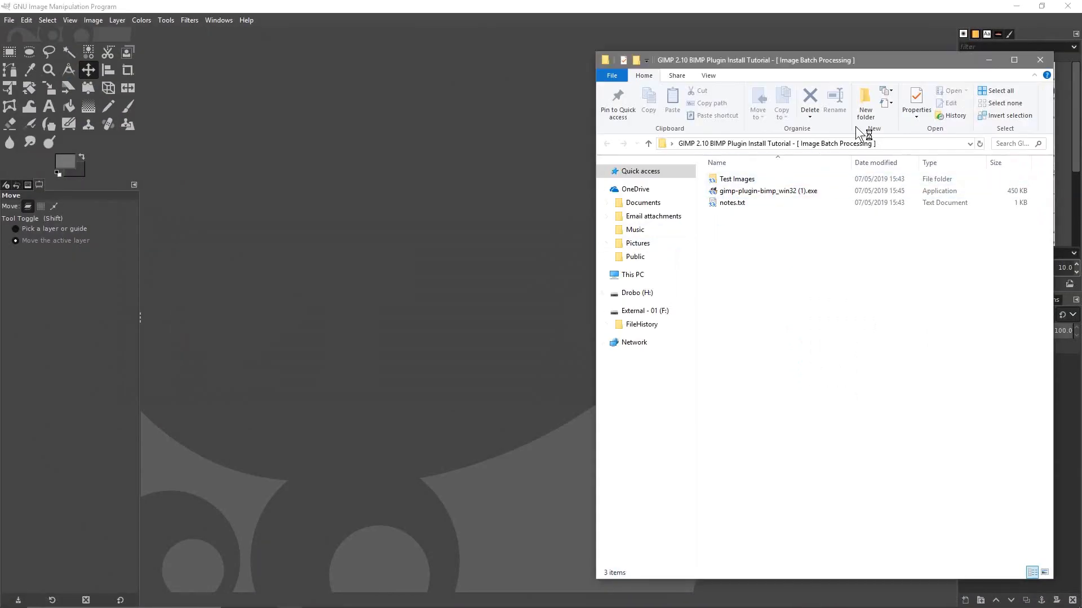
left_click_drag(823, 79, 726, 77)
left_click(637, 178)
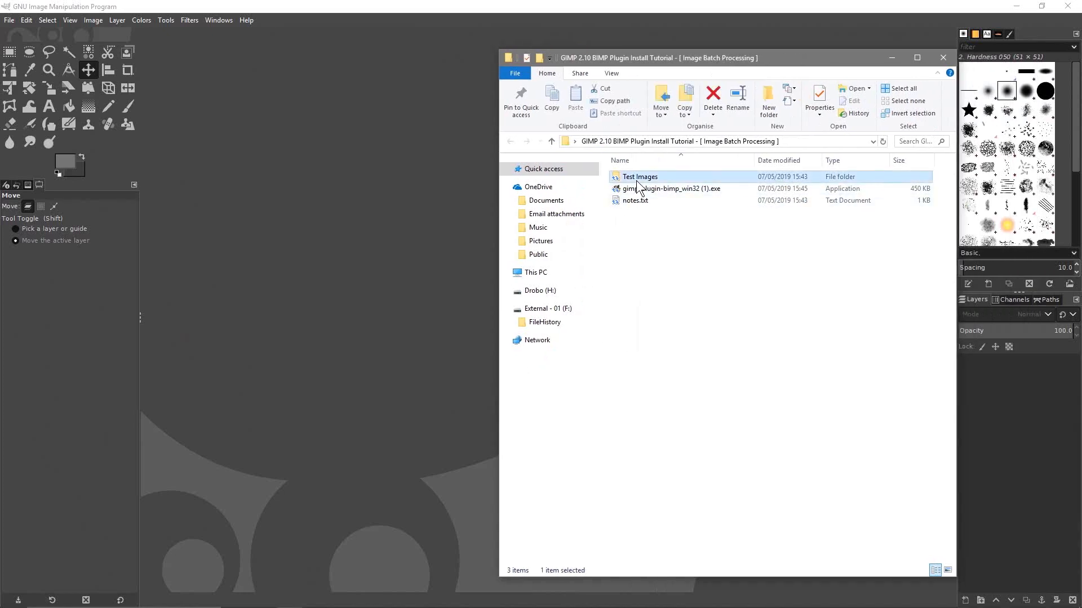
double_click(651, 179)
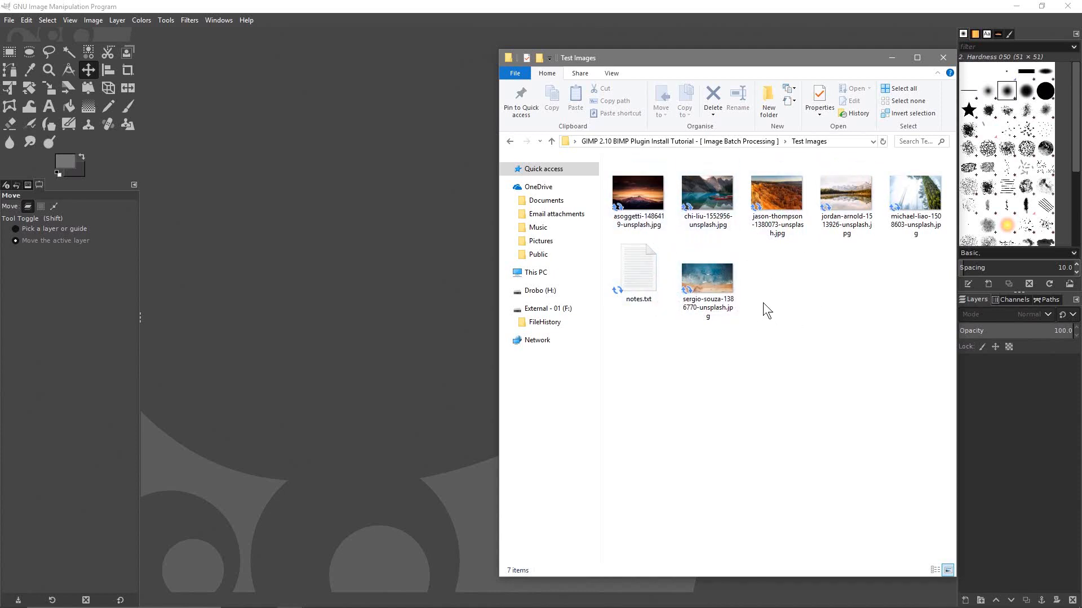
Examine the test images' file sizes in a details list sorted by size with a widened name column, and return to thumbnails
left_click(666, 217)
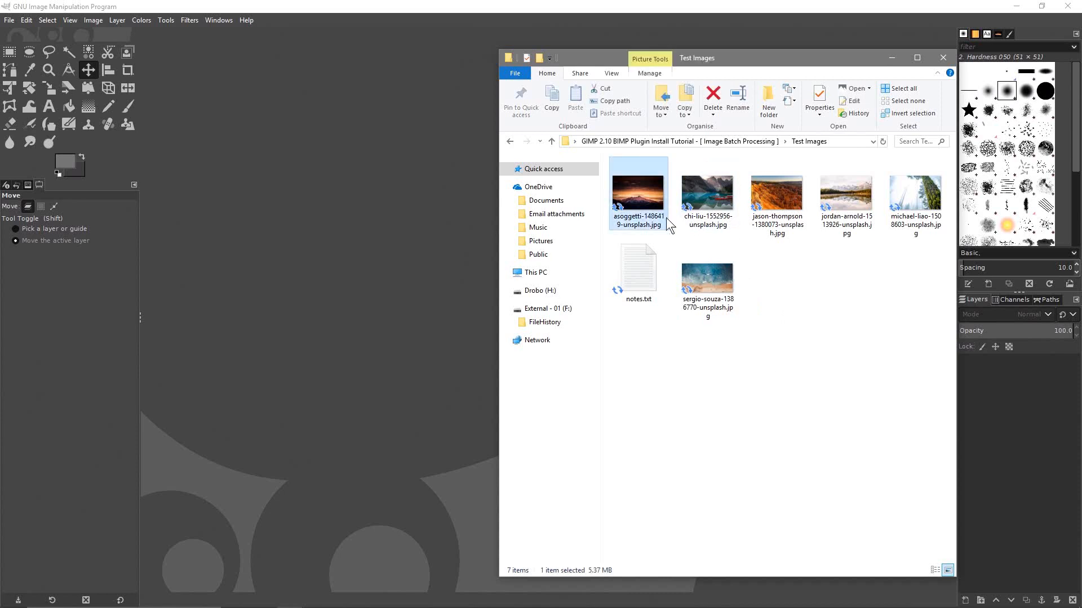
left_click(934, 570)
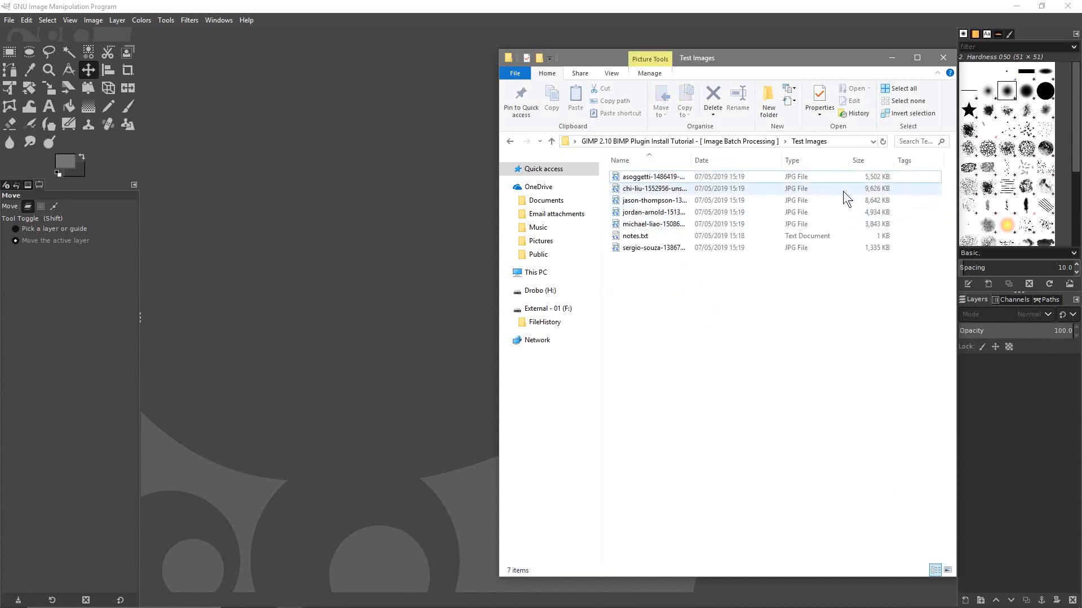
left_click(867, 163)
left_click(879, 188)
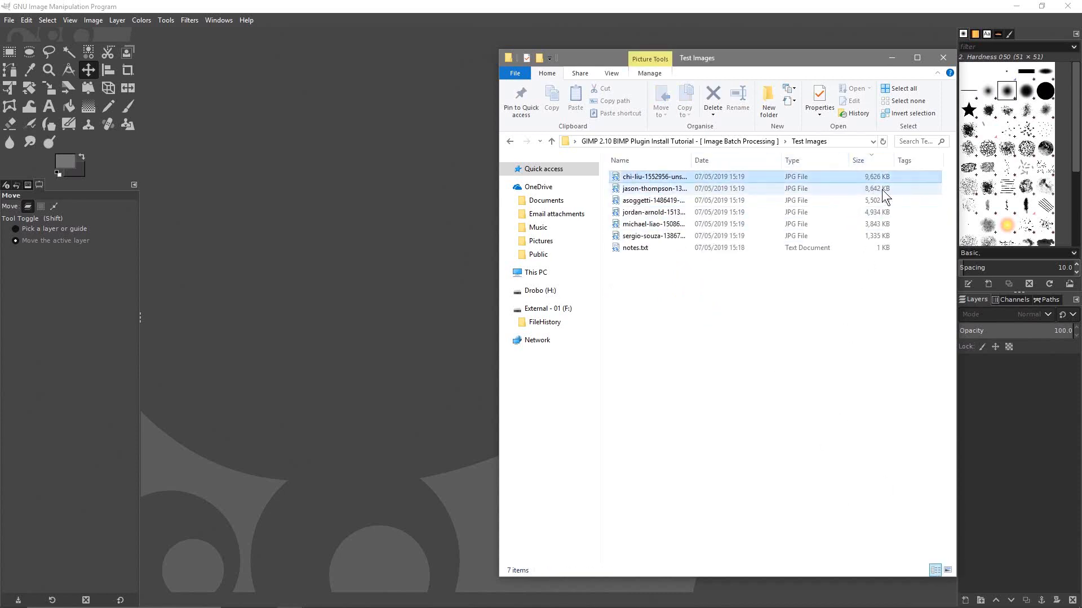
left_click(870, 201)
left_click(860, 213)
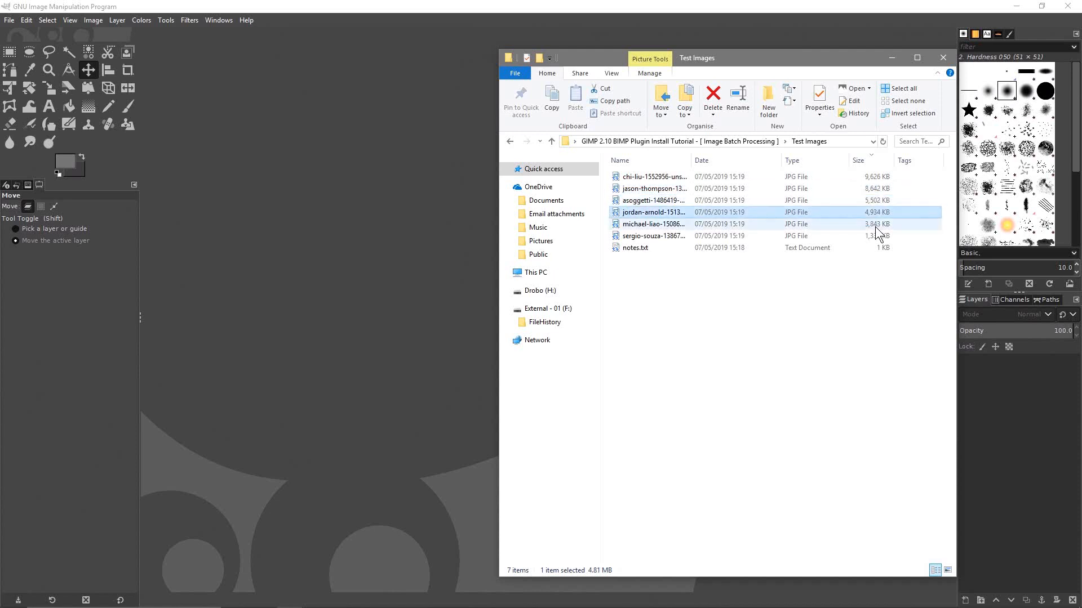
left_click(874, 225)
left_click(874, 235)
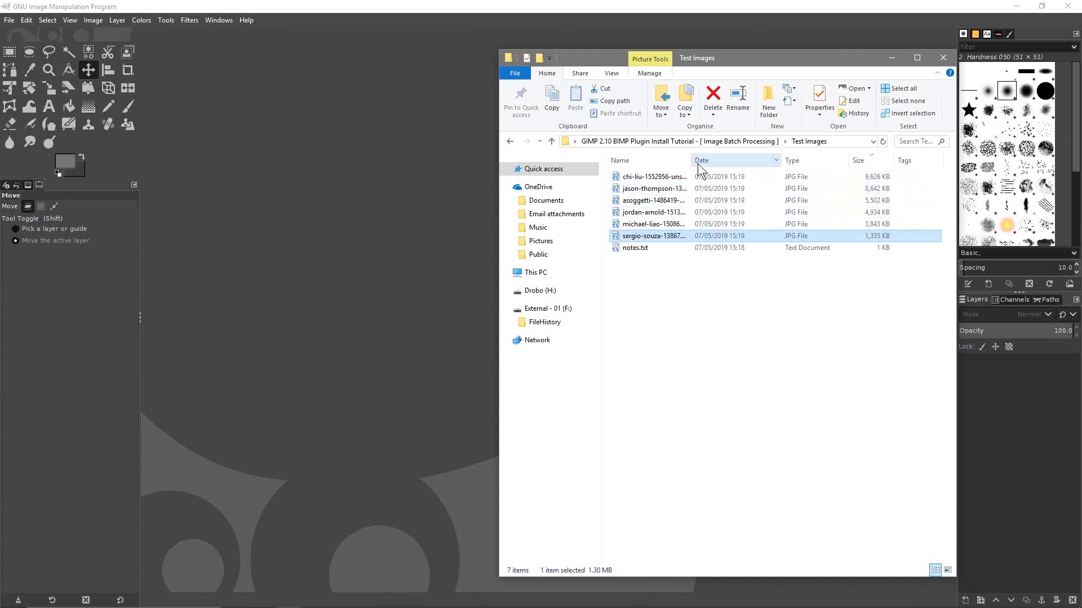
left_click_drag(693, 160, 744, 164)
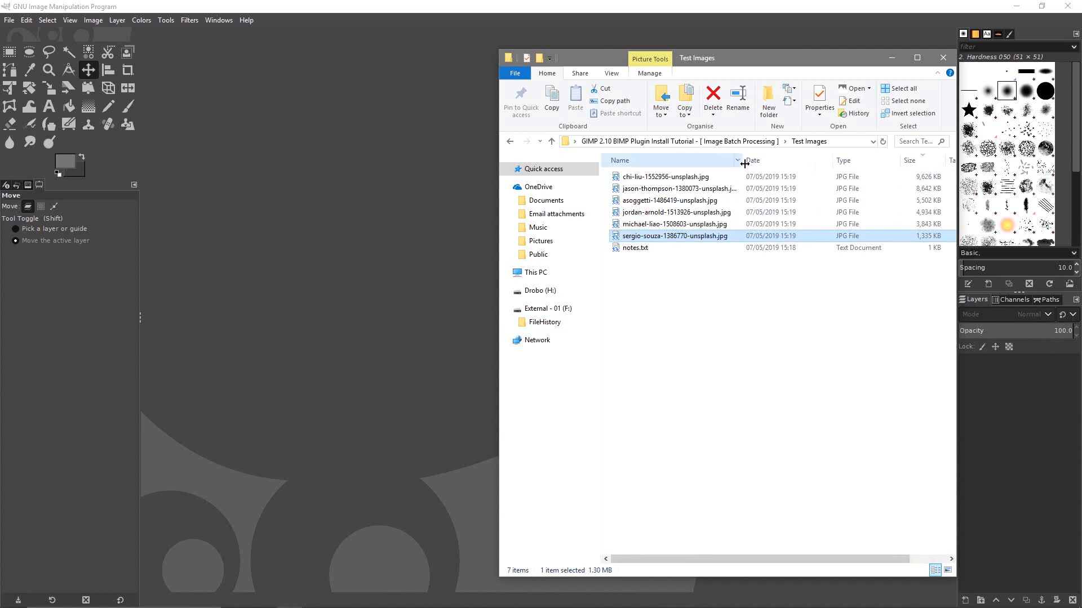
left_click(948, 569)
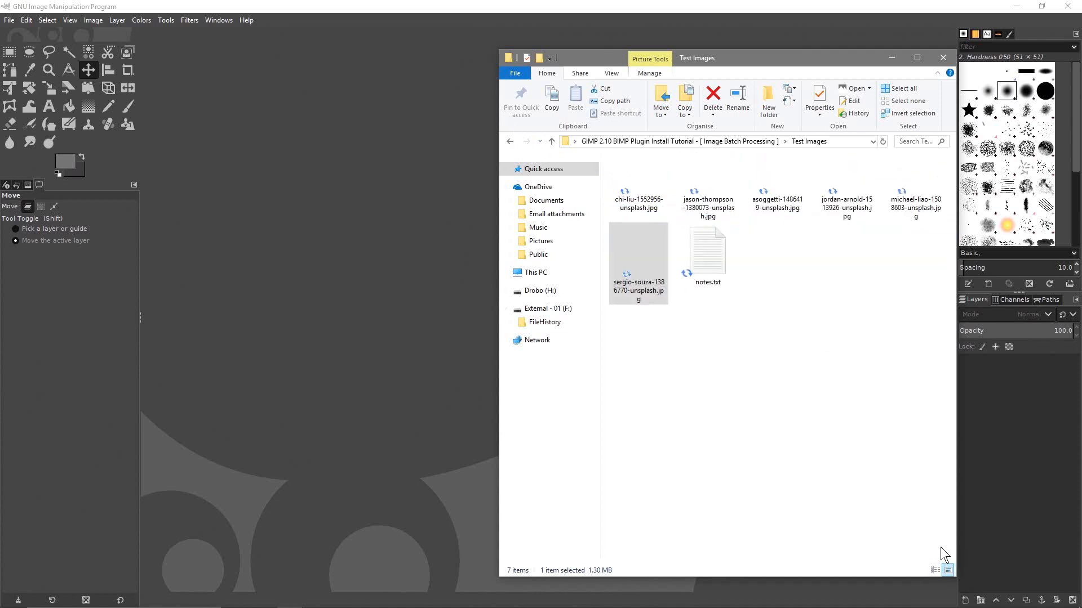
Create a new folder named "Resized Images" inside the Test Images folder
right_click(718, 347)
mouse_move(802, 494)
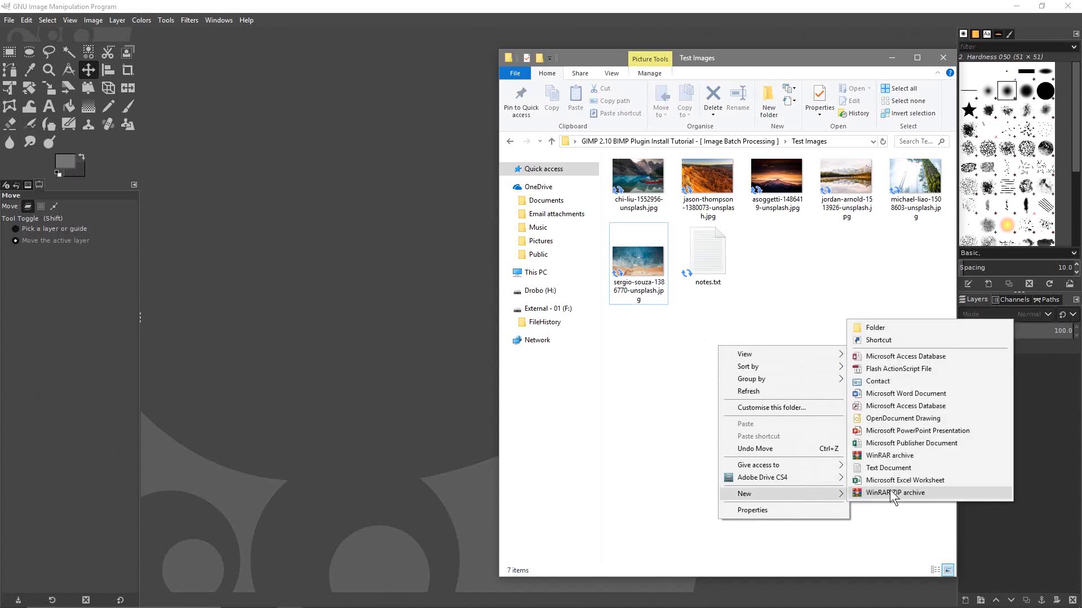
left_click(954, 332)
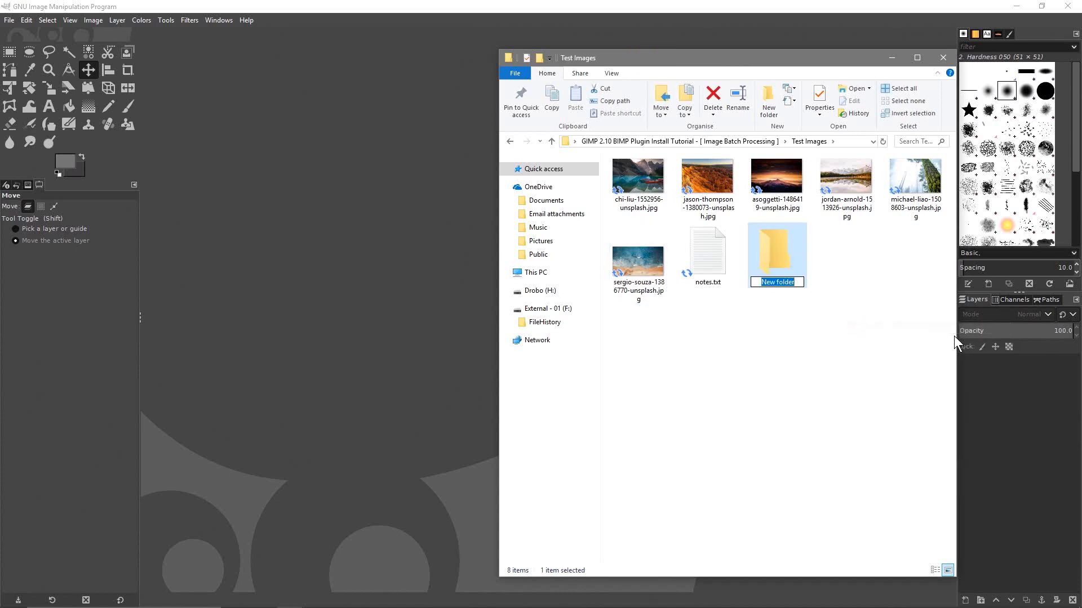
type("Rezie")
key("BackSpace")
key("BackSpace")
key("BackSpace")
type("sizex")
key("BackSpace")
type("d Oma")
key("BackSpace")
key("BackSpace")
key("BackSpace")
type("Images")
key("Return")
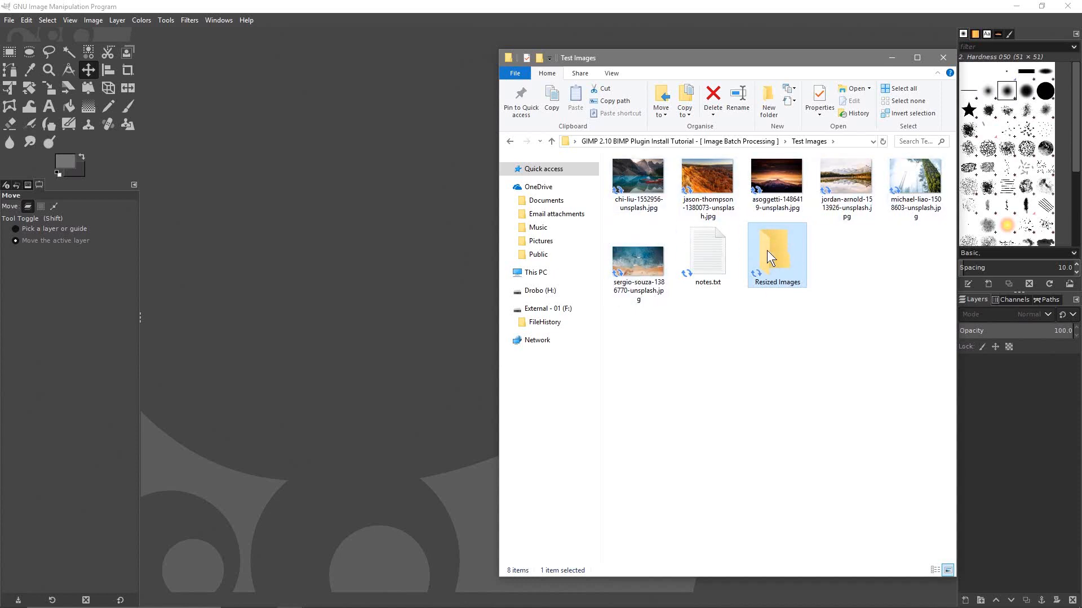
left_click(784, 358)
Switch to GIMP and open the Batch Image Manipulation plugin
left_click(373, 8)
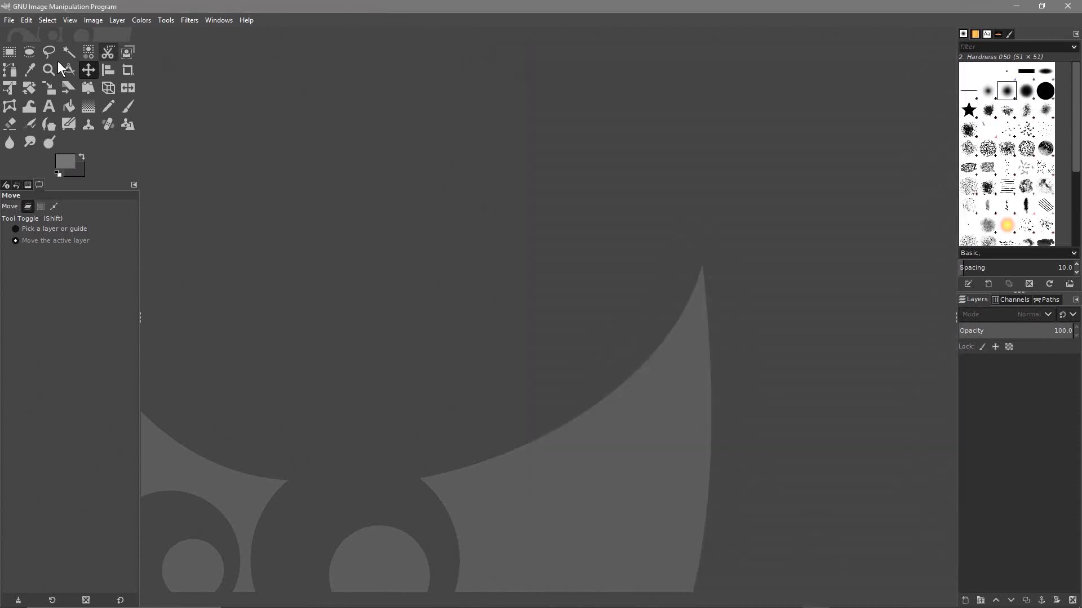
left_click(9, 21)
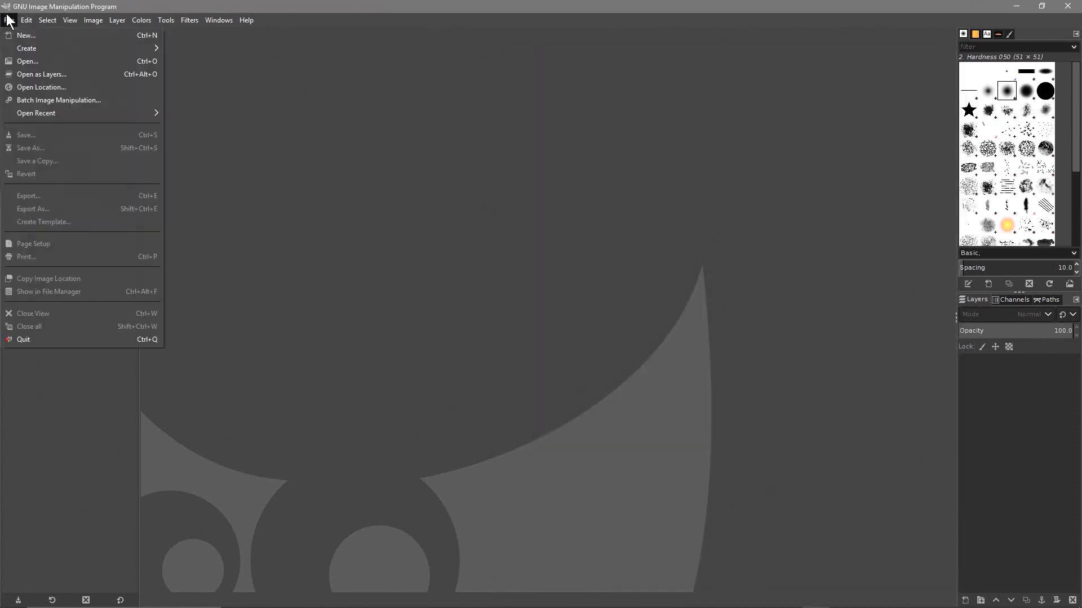
left_click(47, 100)
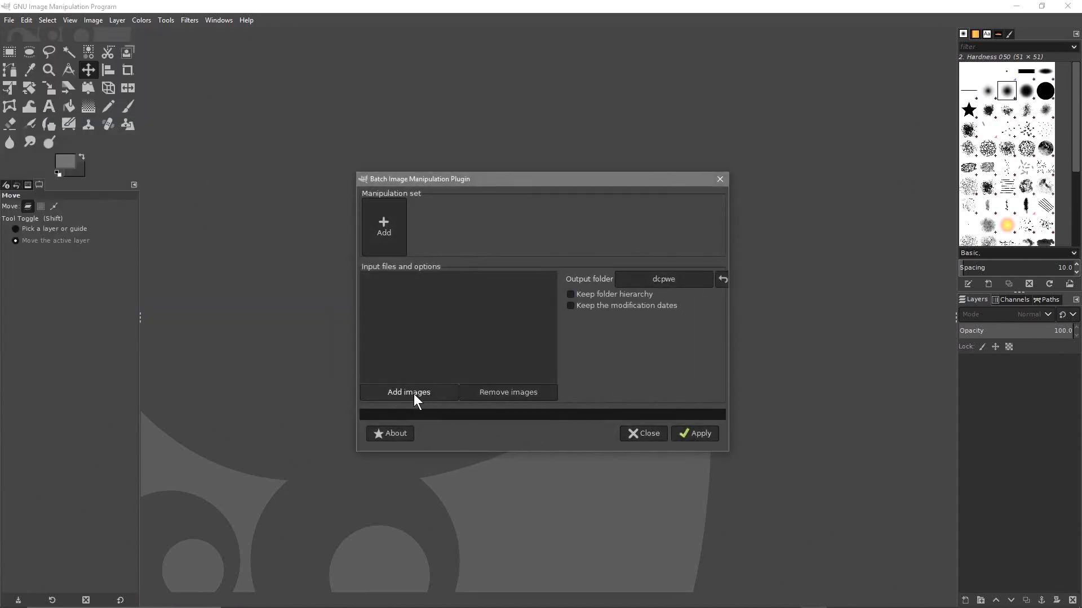
Add all six JPG files from the tutorial's Test Images folder on the desktop to the batch as single images
left_click(413, 394)
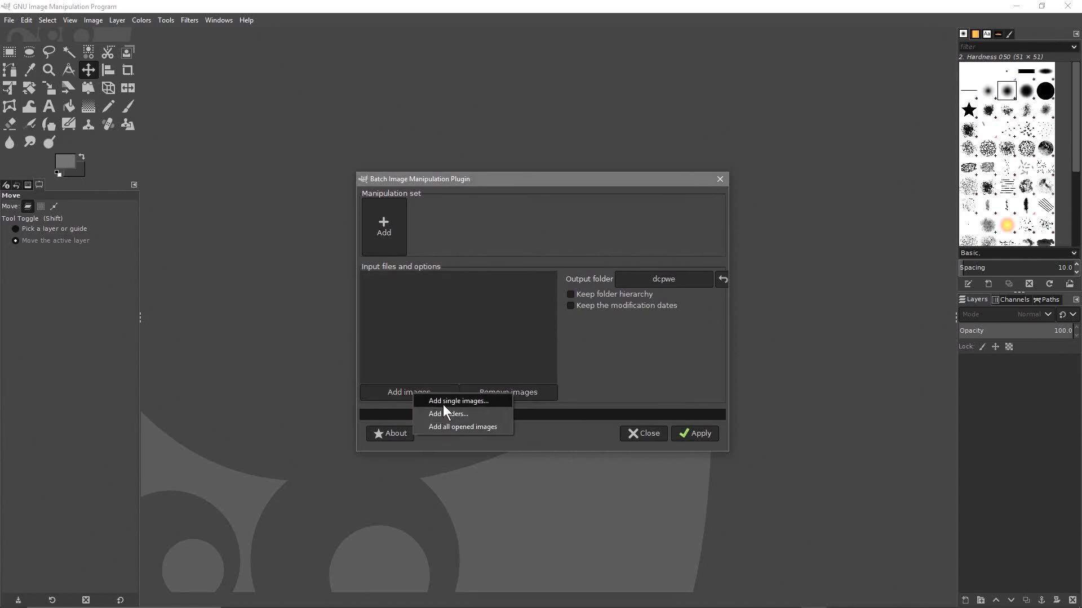
left_click(464, 402)
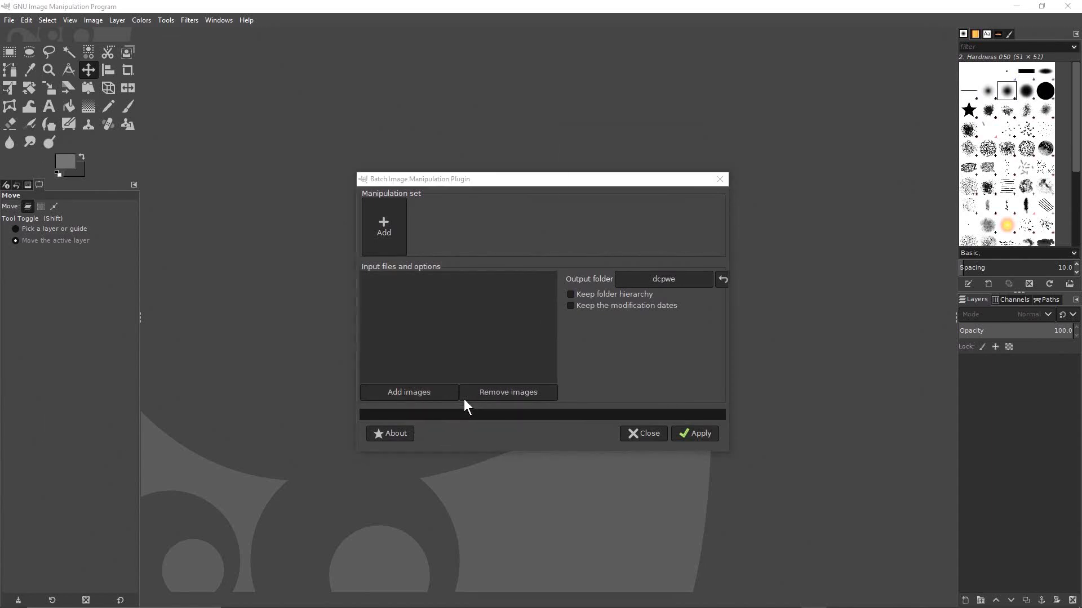
left_click(66, 138)
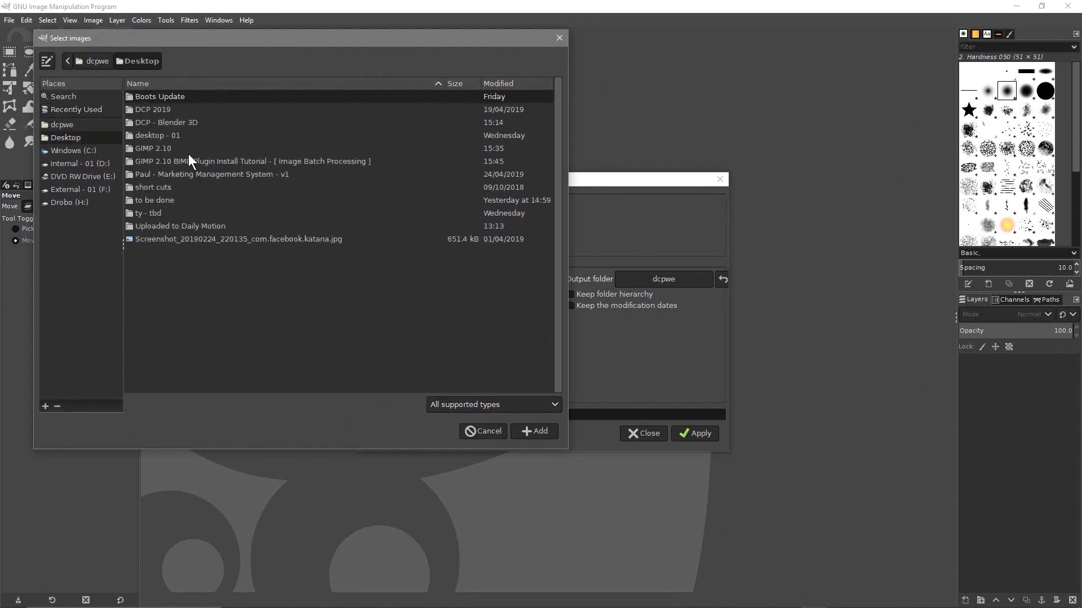
double_click(191, 162)
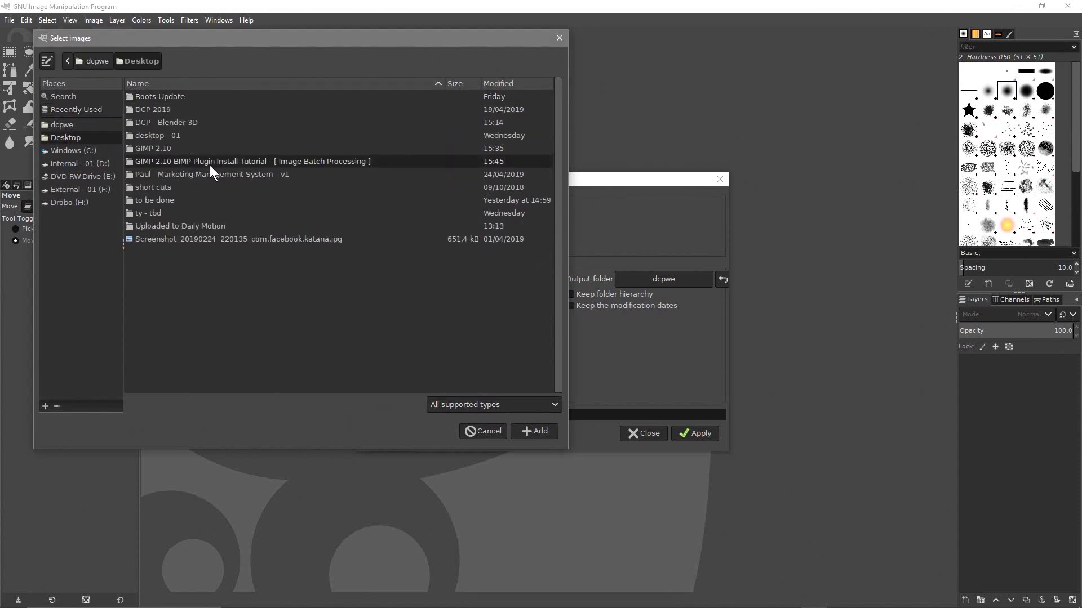
double_click(164, 97)
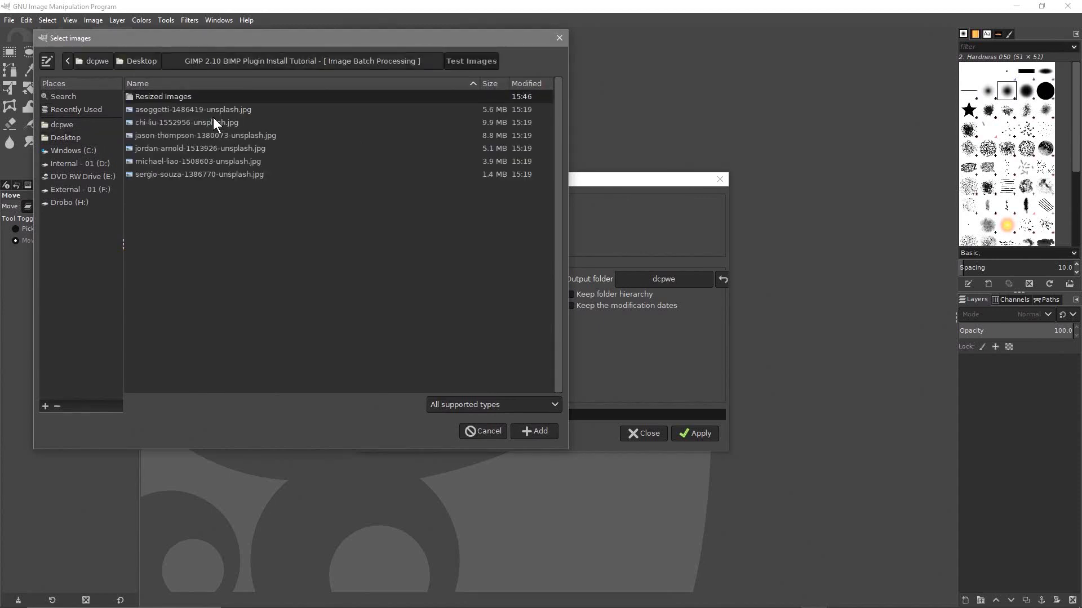
left_click_drag(144, 107, 366, 218)
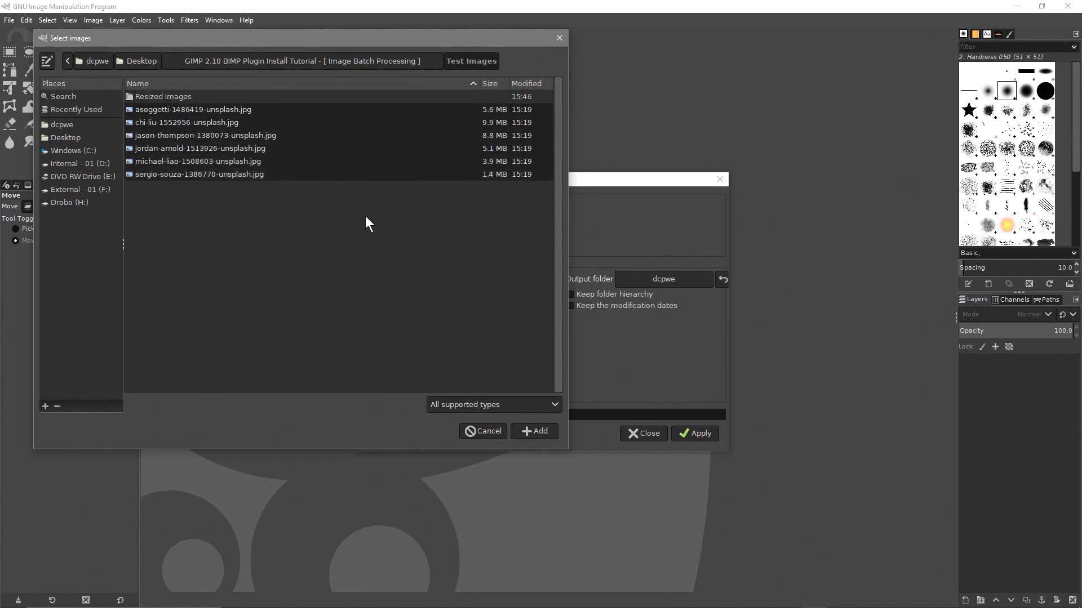
left_click(173, 114)
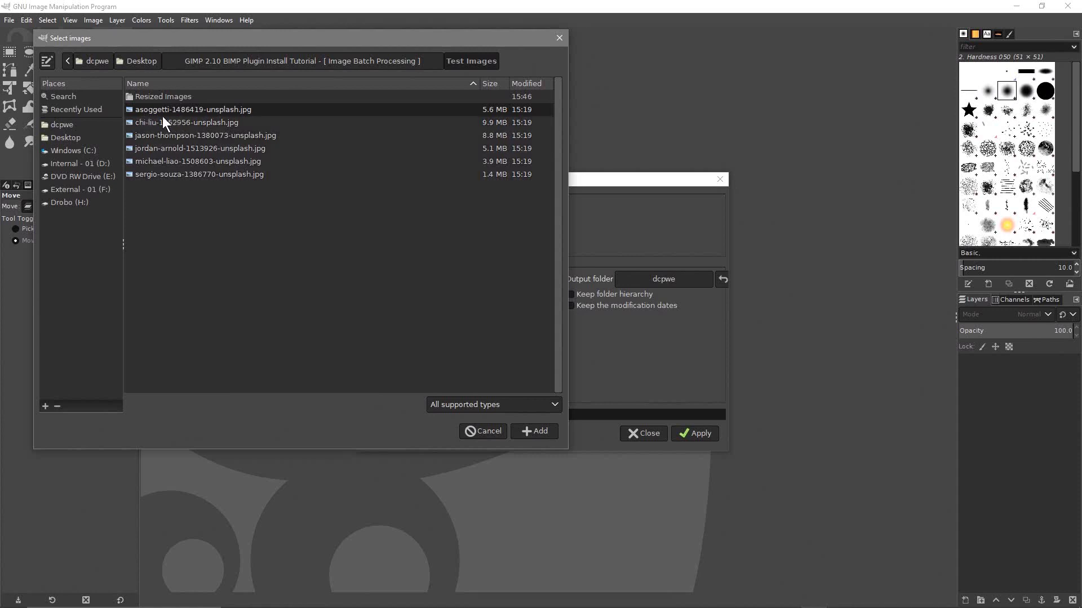
left_click(175, 174, "shift")
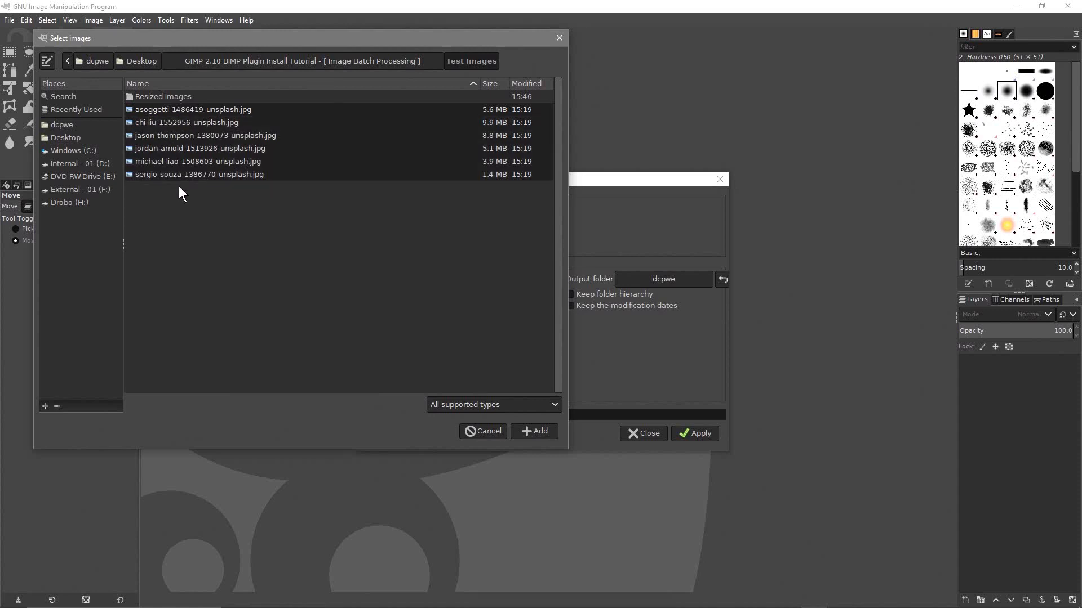
left_click(532, 433)
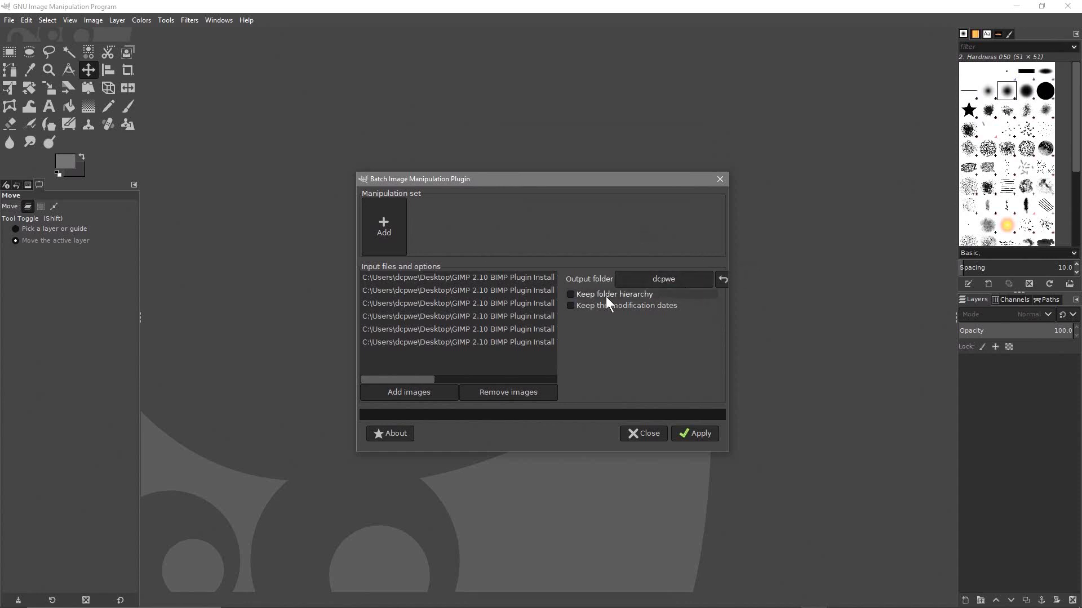
Set the batch output folder to the Resized Images folder inside the tutorial's Test Images folder on the desktop
left_click(675, 282)
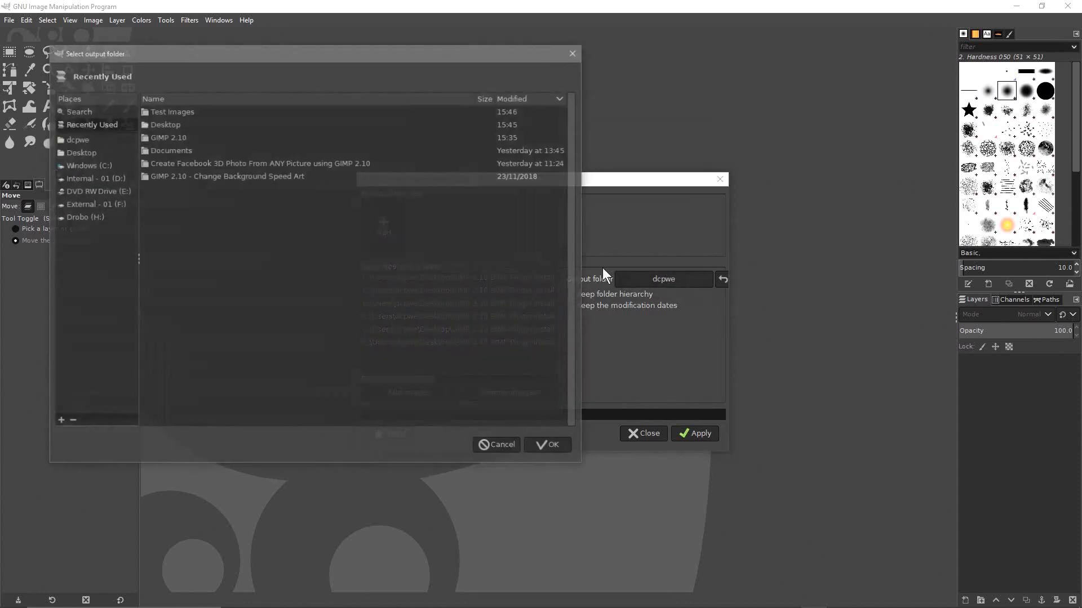
left_click(104, 153)
double_click(227, 174)
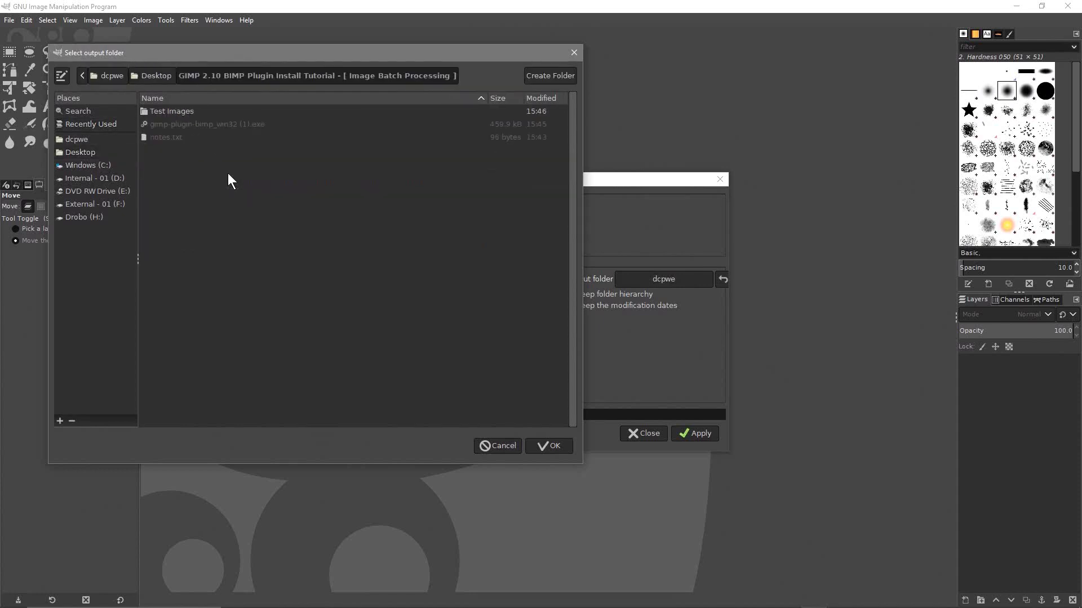
double_click(181, 114)
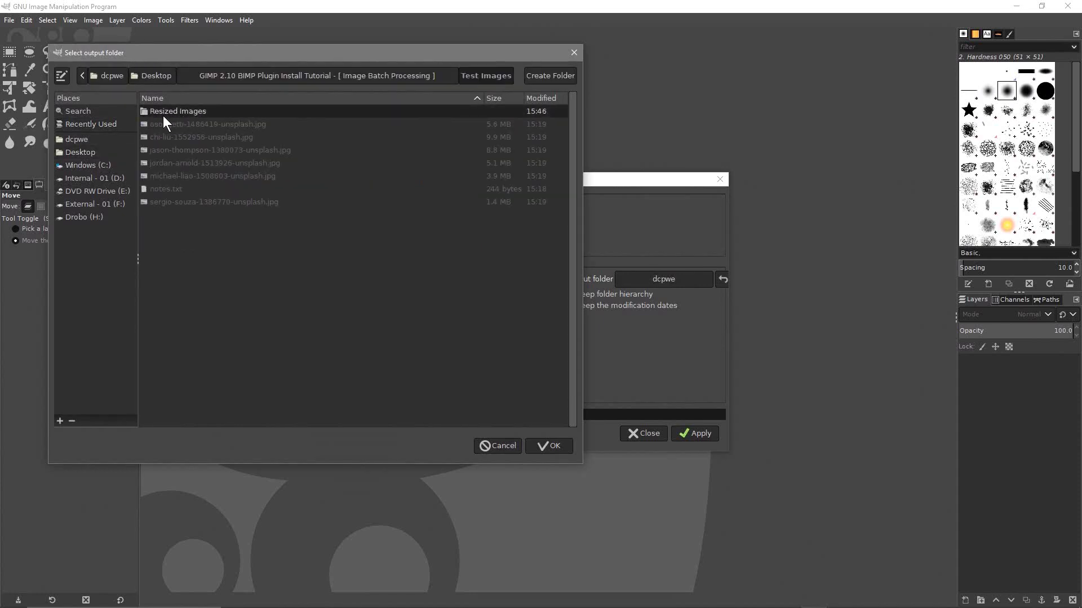
double_click(174, 113)
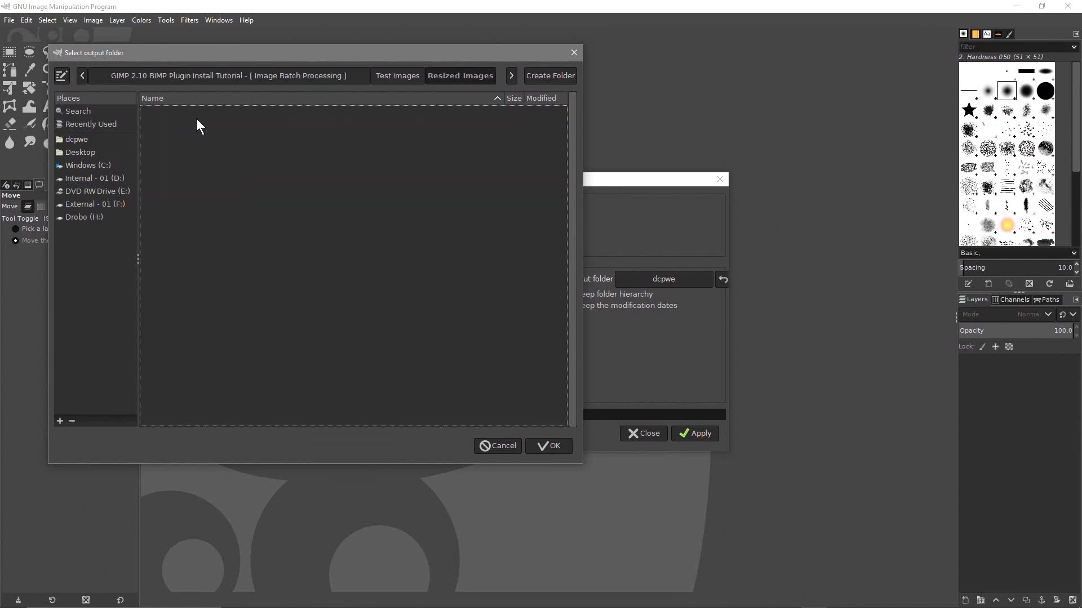
left_click(547, 445)
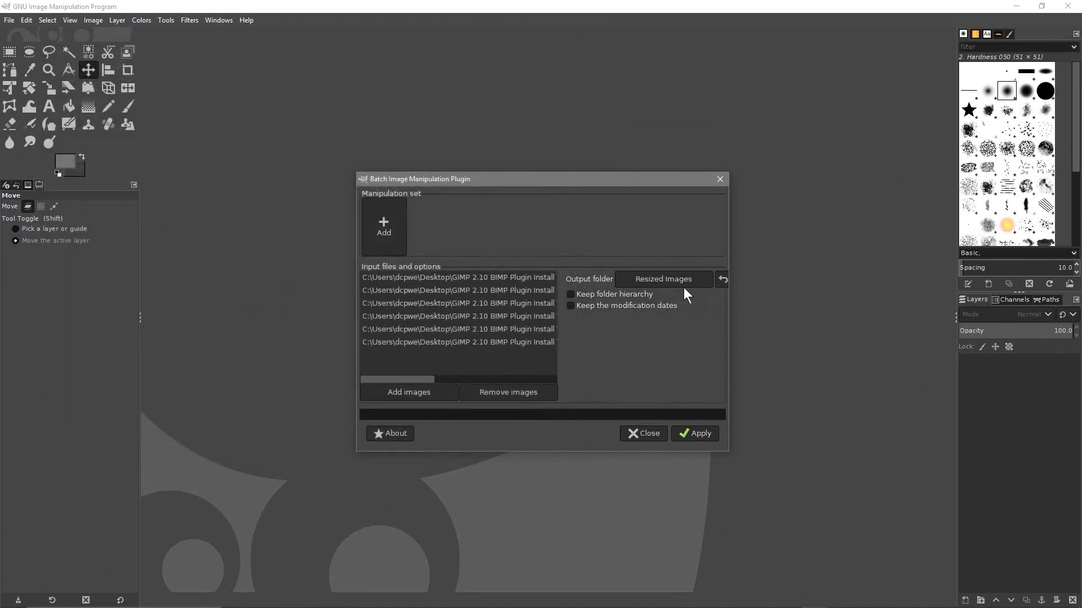
Add a Resize manipulation with an exact pixel size for width only, aspect ratio preserved and a width of 900 px
left_click(385, 231)
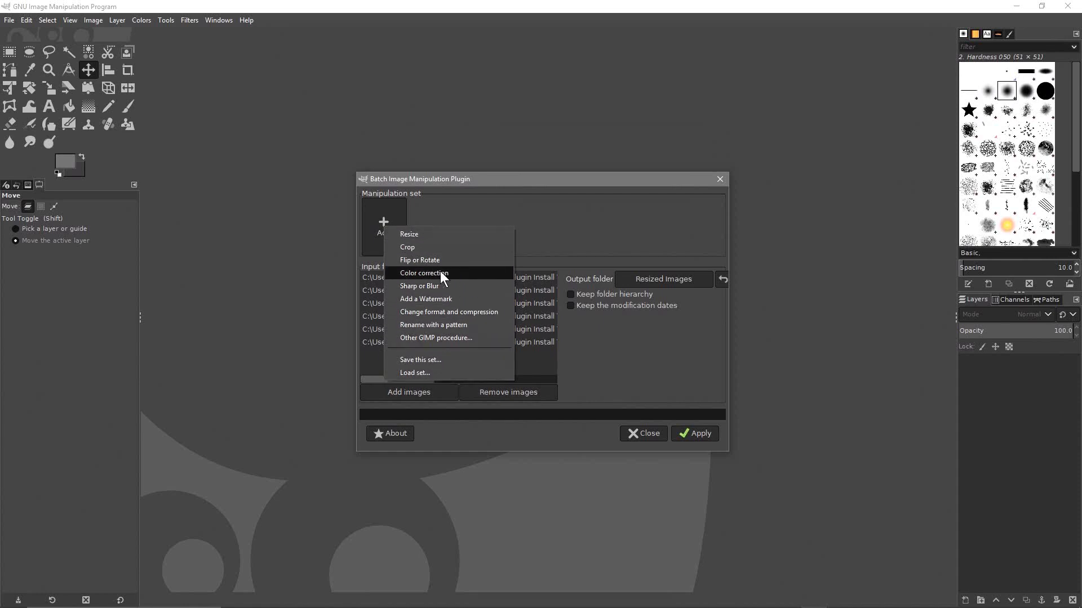
left_click(407, 234)
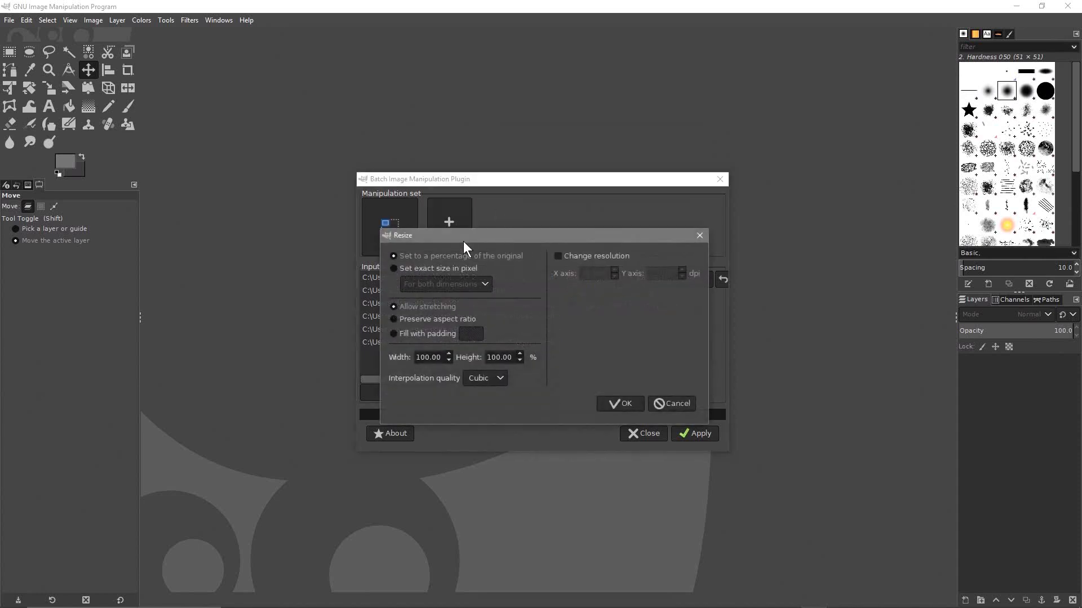
left_click_drag(463, 241, 459, 159)
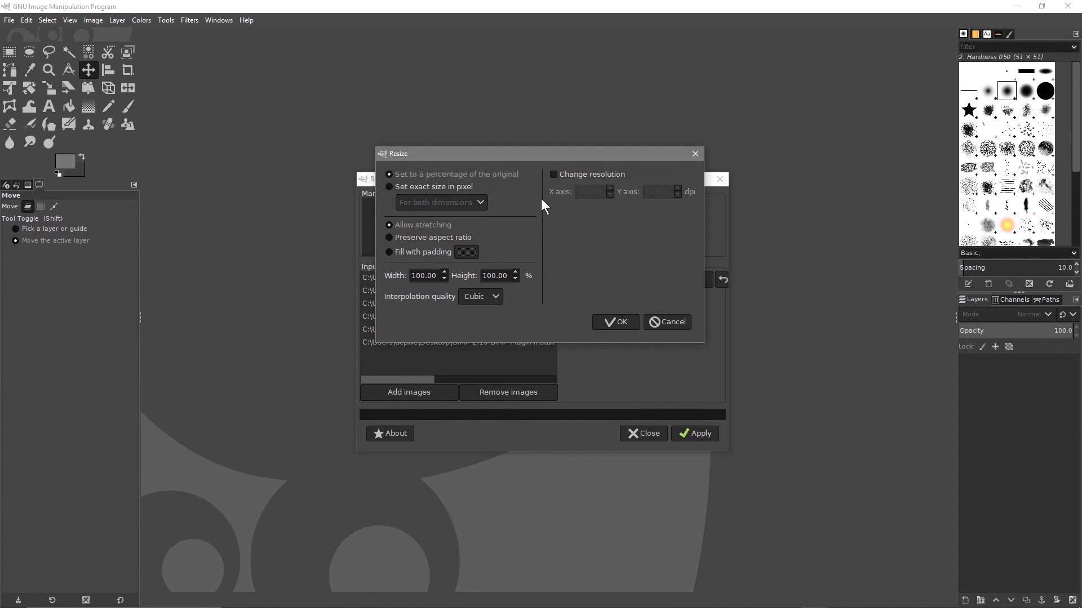
left_click(389, 186)
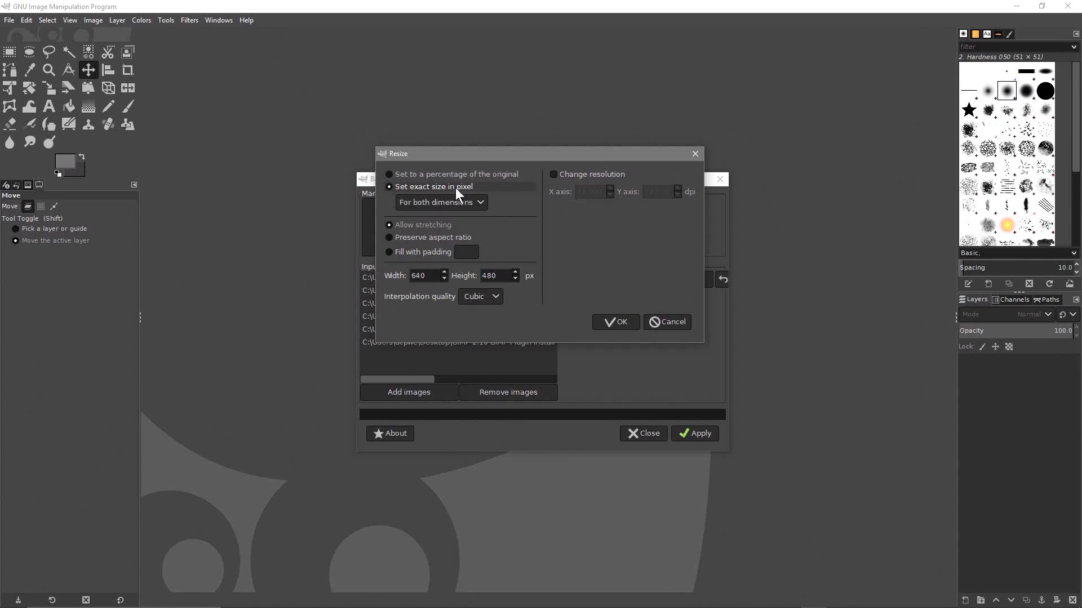
left_click(441, 201)
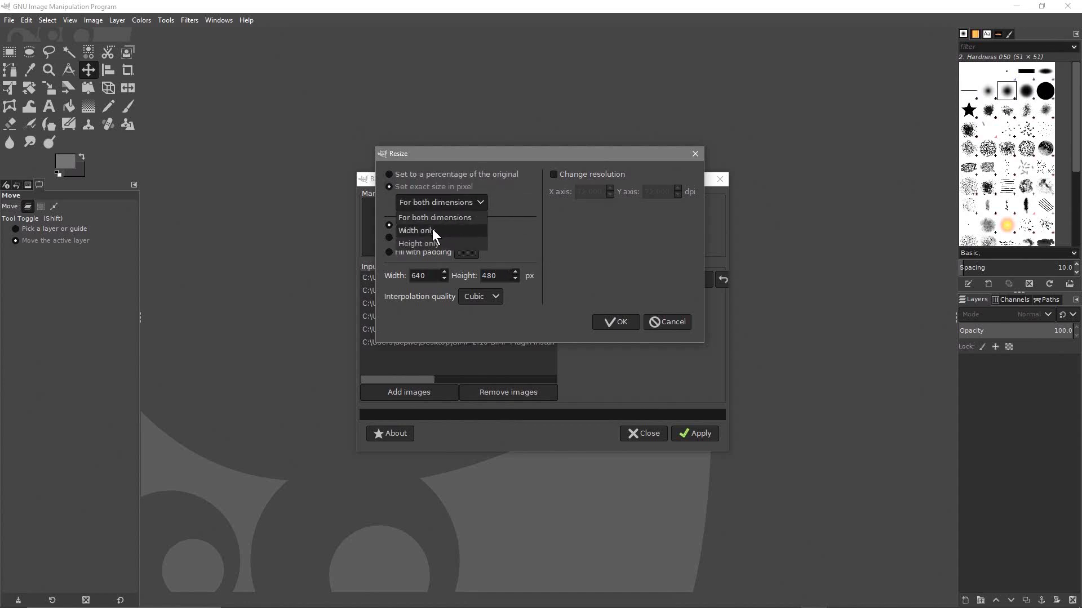
left_click(432, 228)
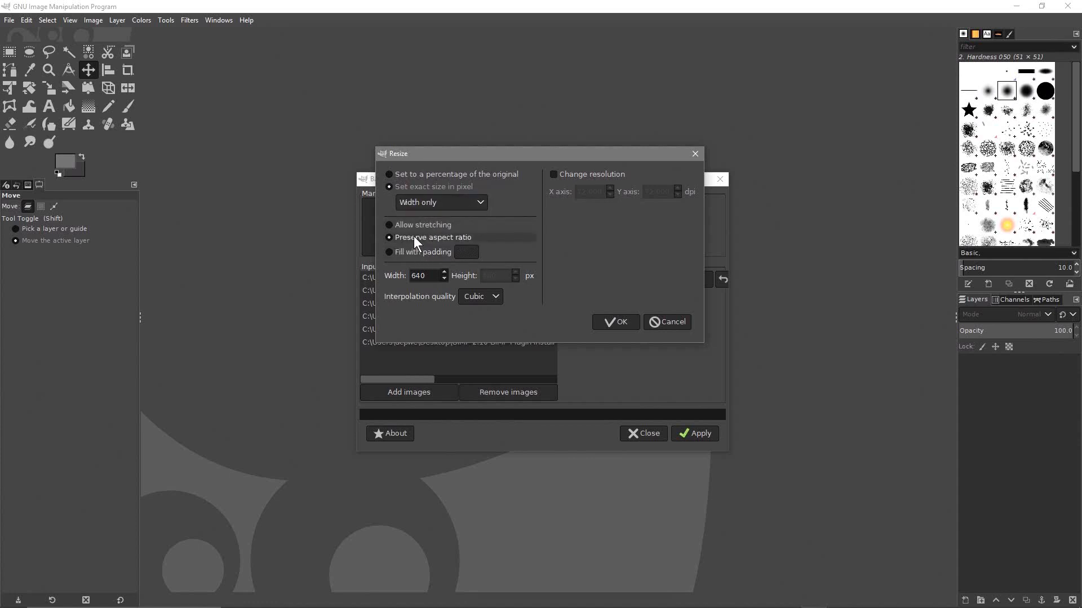
left_click(427, 237)
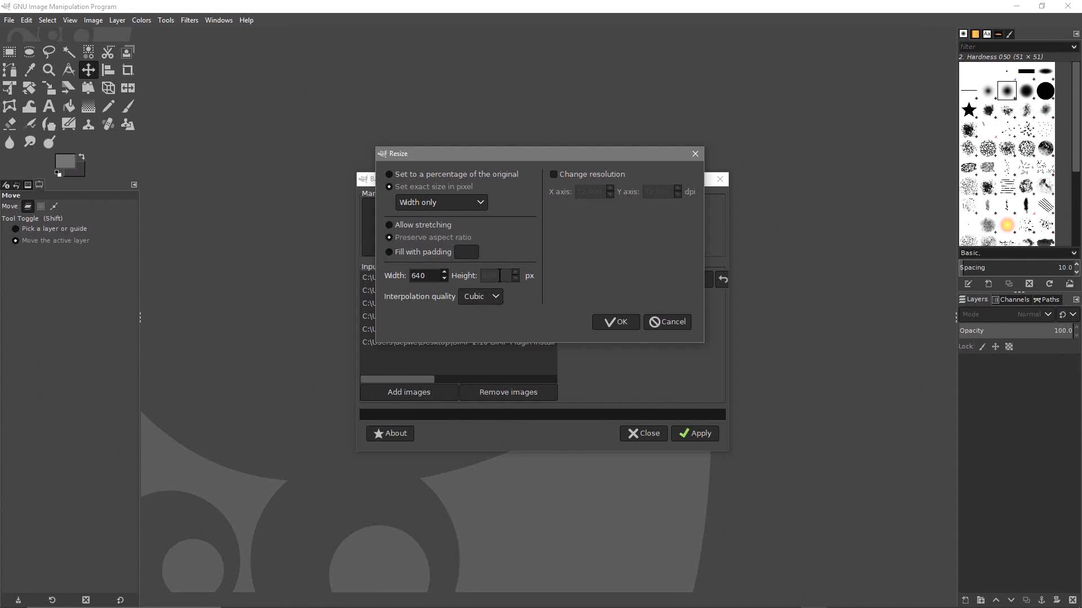
double_click(423, 276)
type("900")
left_click(621, 322)
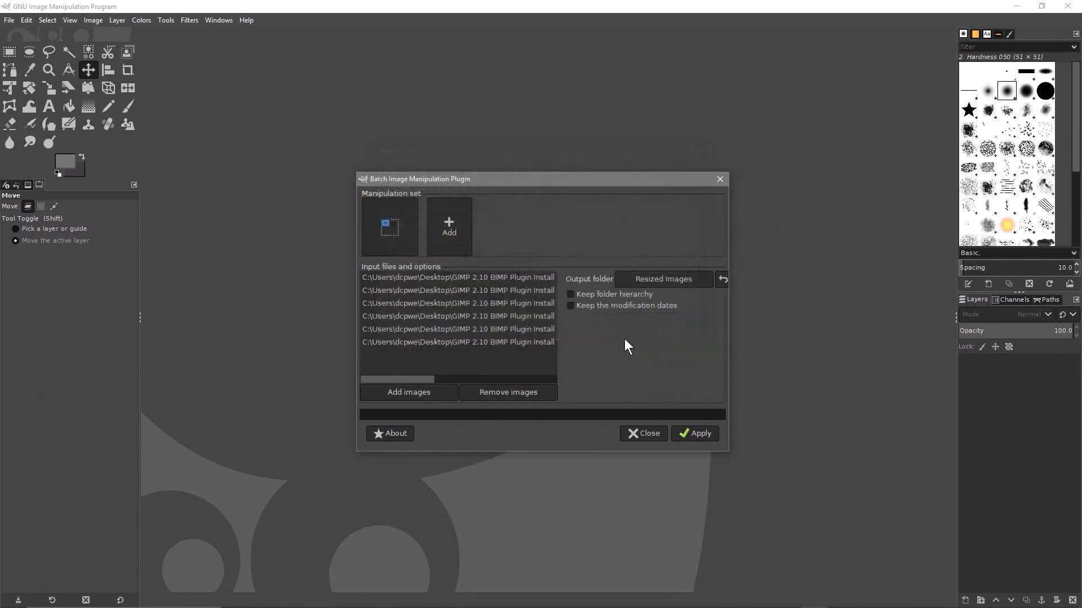
Run the batch on all the images, close the plugin once processing ends, and minimise GIMP
left_click(697, 431)
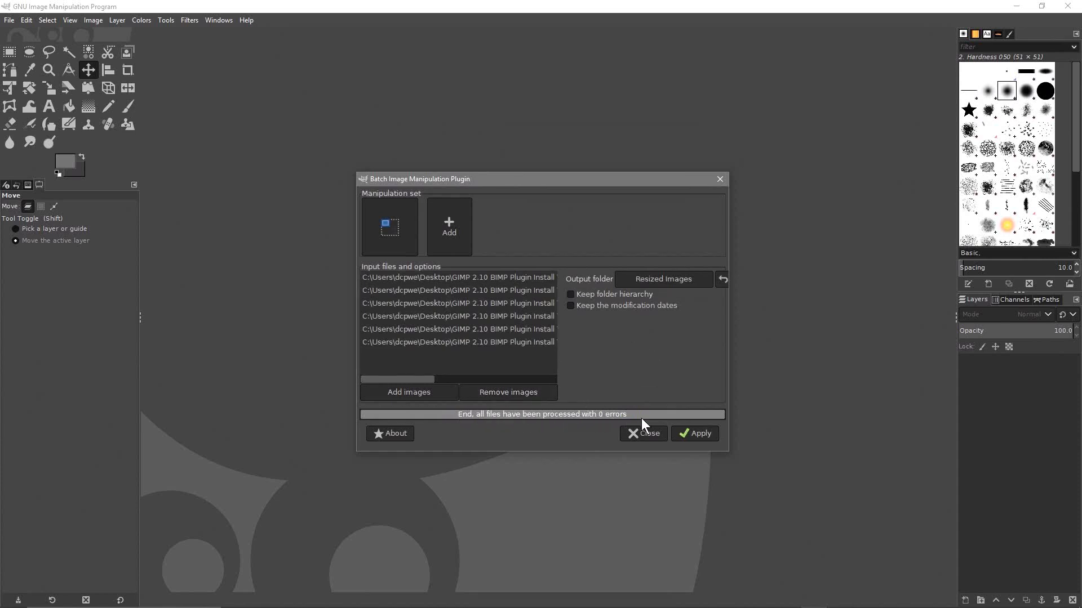
left_click(645, 434)
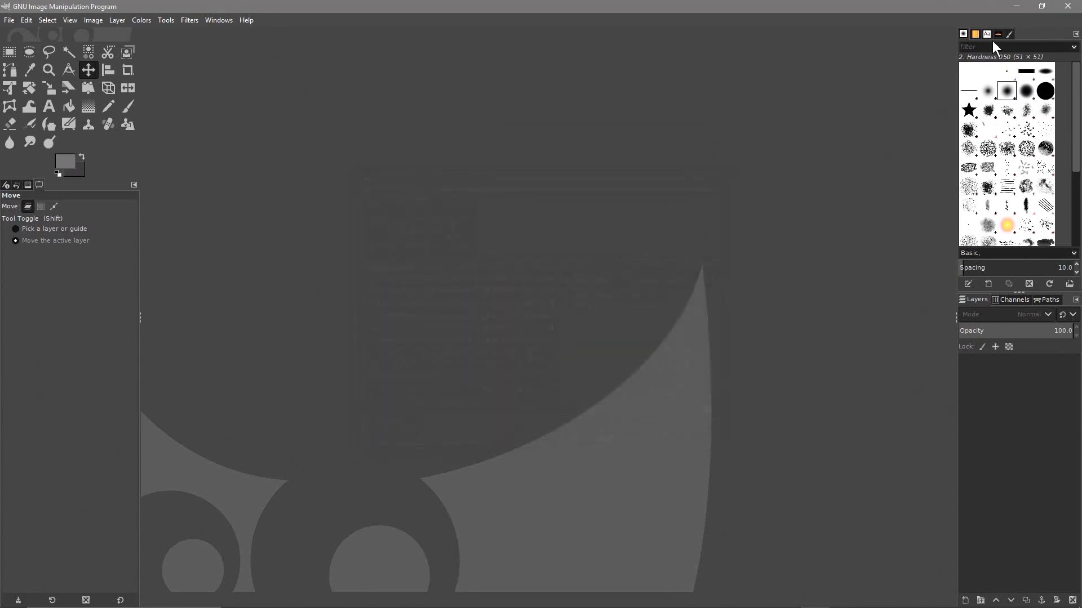
left_click(1017, 8)
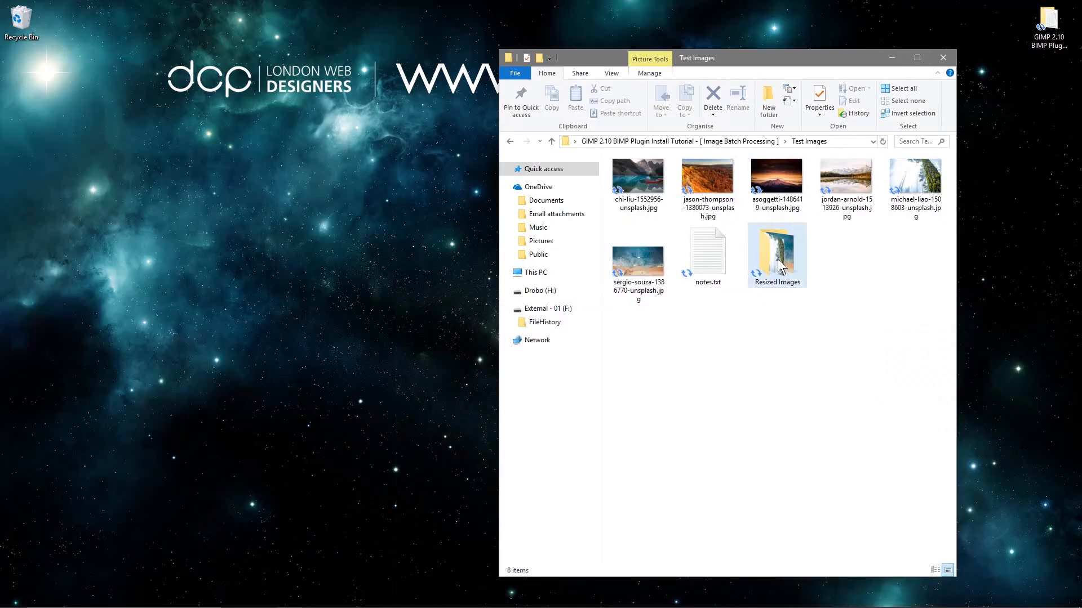
Open the Resized Images folder in the left half of the screen as a details list with the name column widened to fit
left_click_drag(709, 58, 594, 59)
left_click(655, 253)
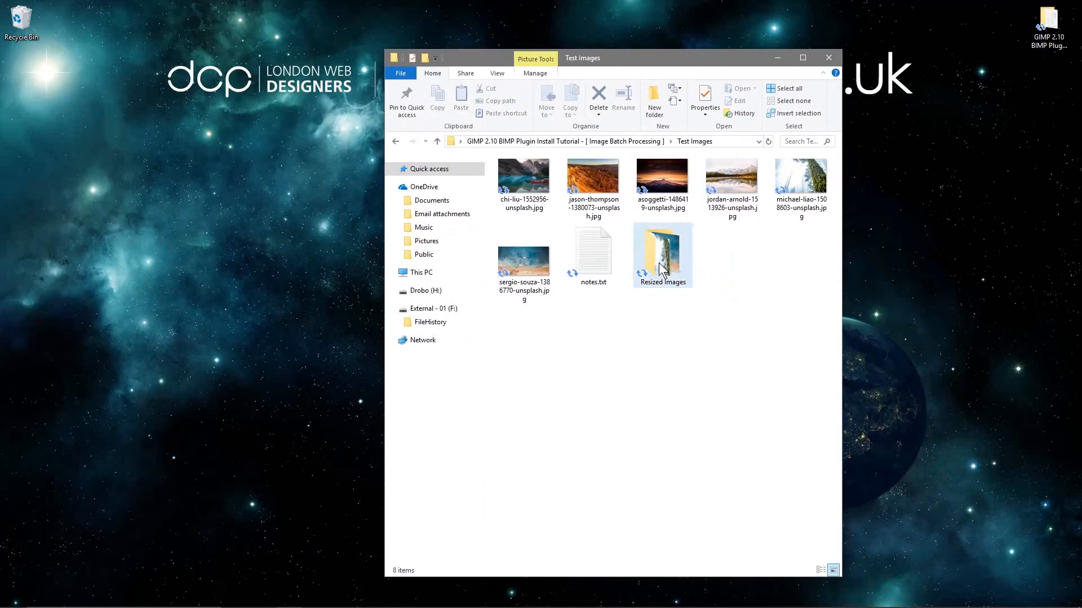
double_click(656, 252)
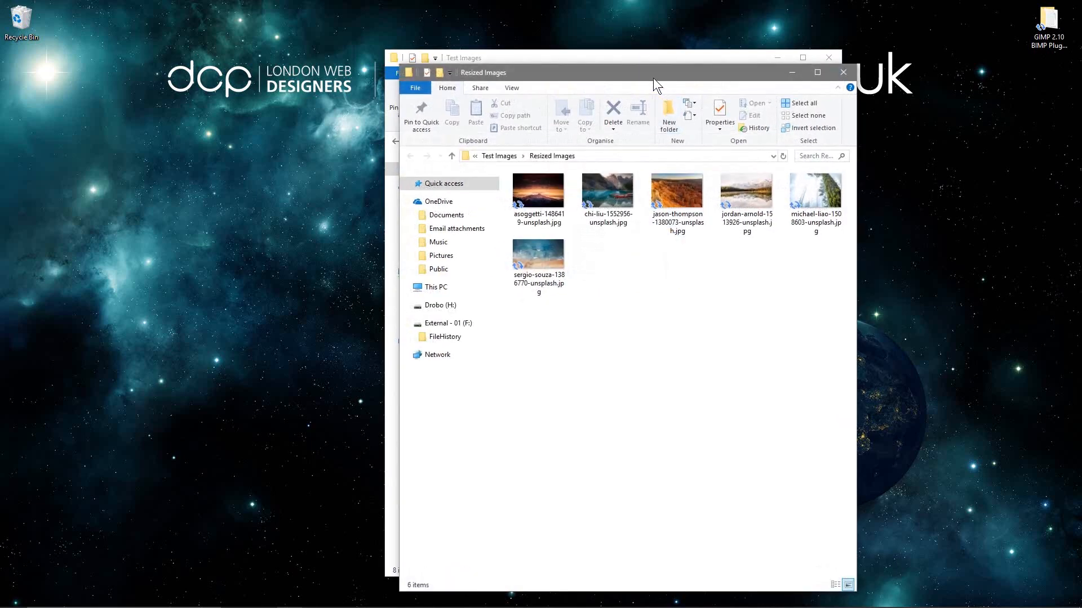
left_click_drag(654, 78, 1, 225)
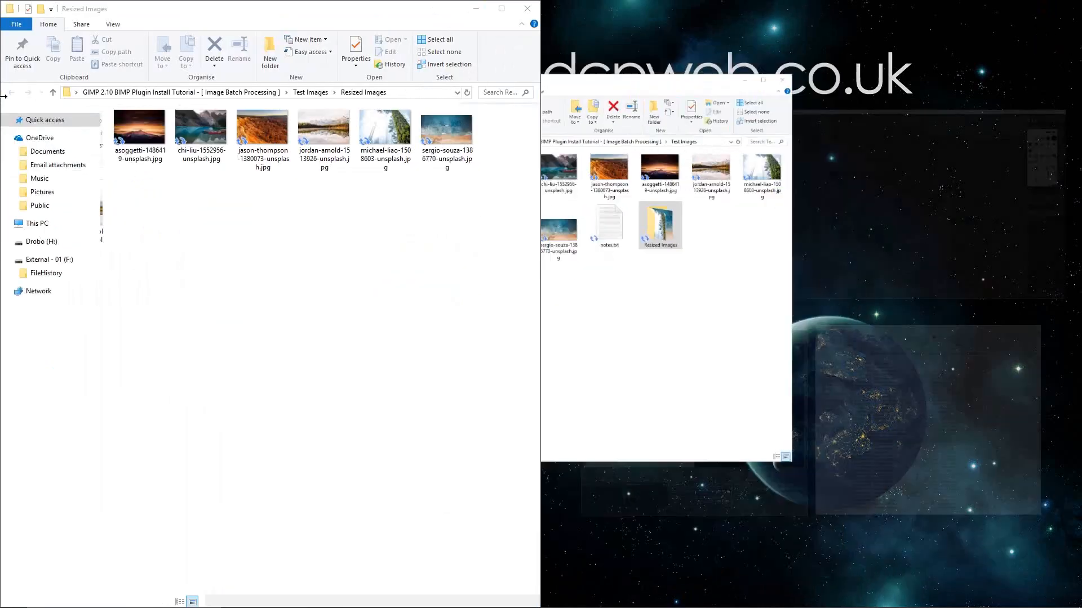
left_click(367, 186)
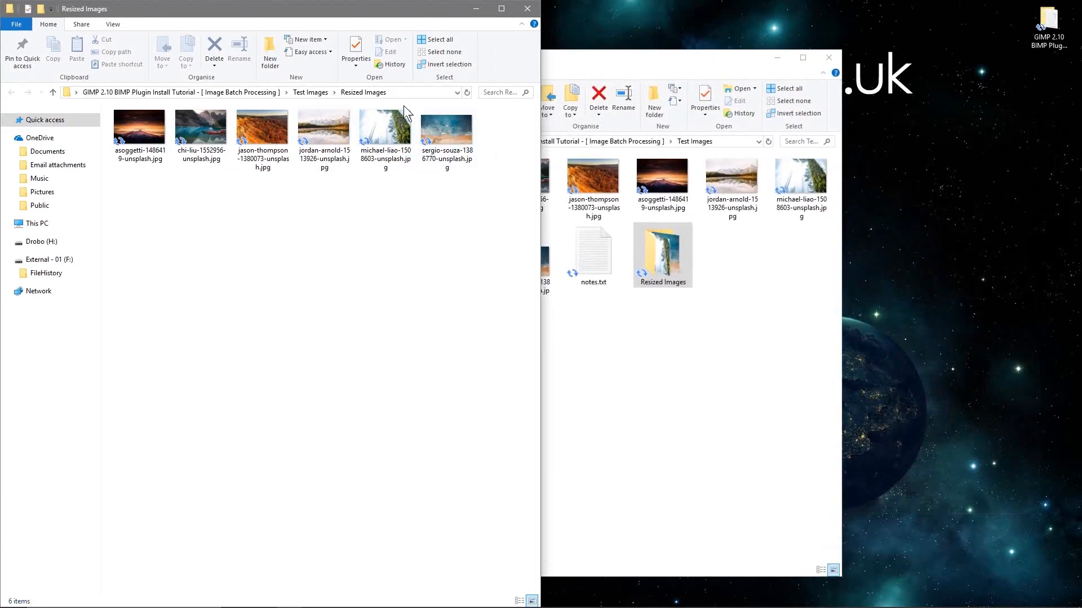
left_click(519, 600)
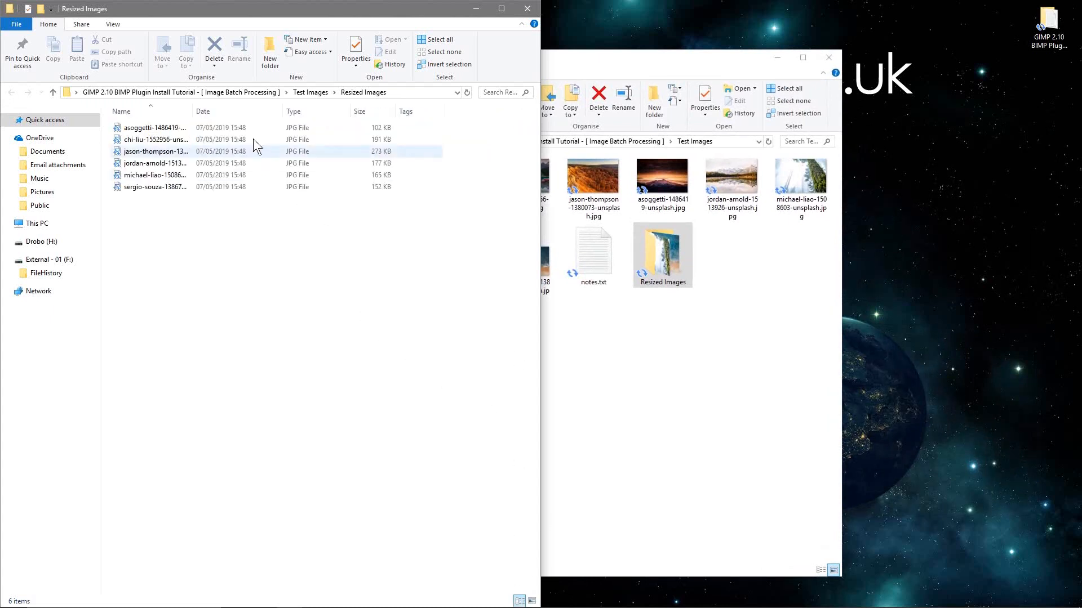
double_click(191, 110)
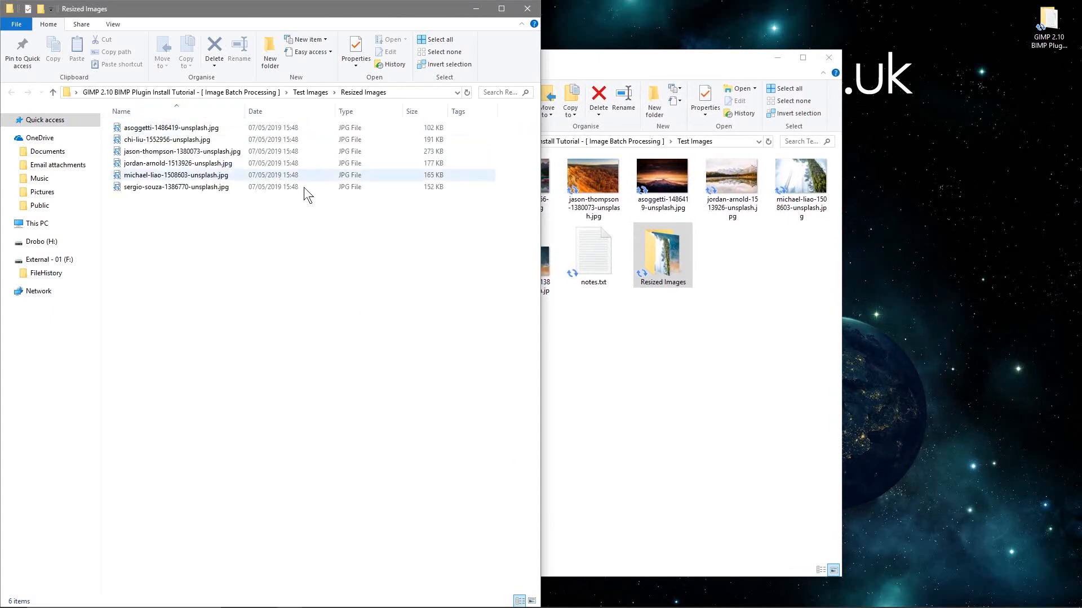
Place the Test Images folder in the right half of the screen as a details list sorted by name with full names readable
left_click_drag(697, 57, 795, 56)
key("super+Right")
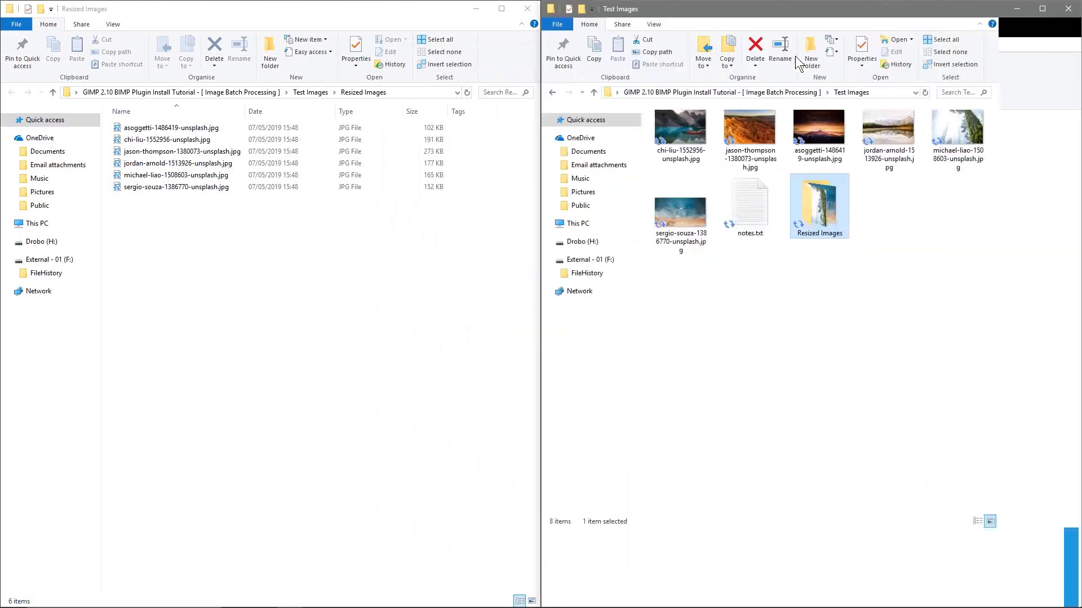
left_click(1050, 566)
left_click(1061, 601)
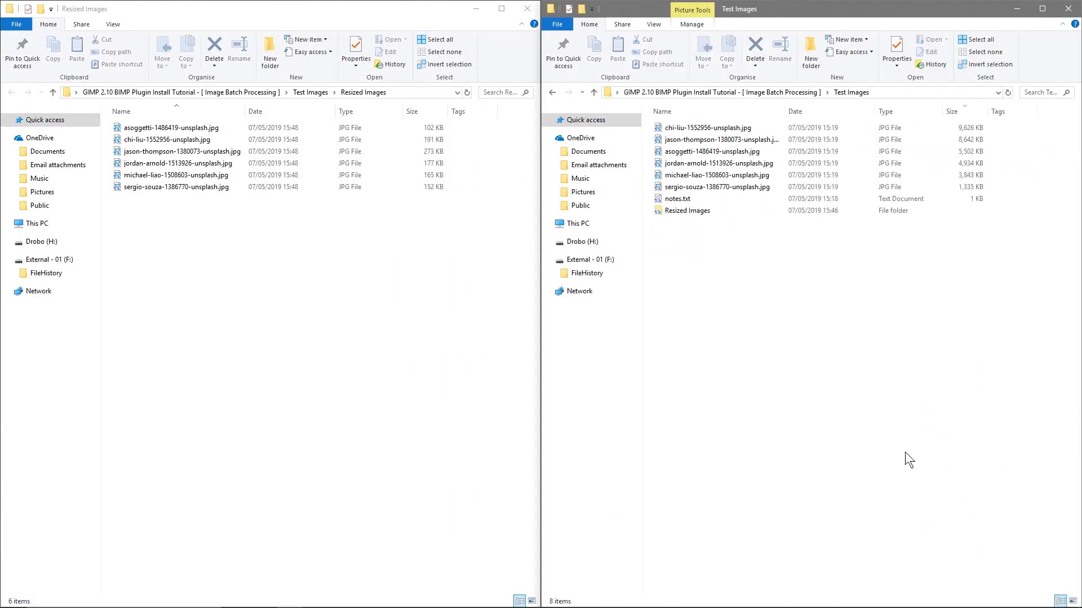
left_click_drag(786, 110, 787, 110)
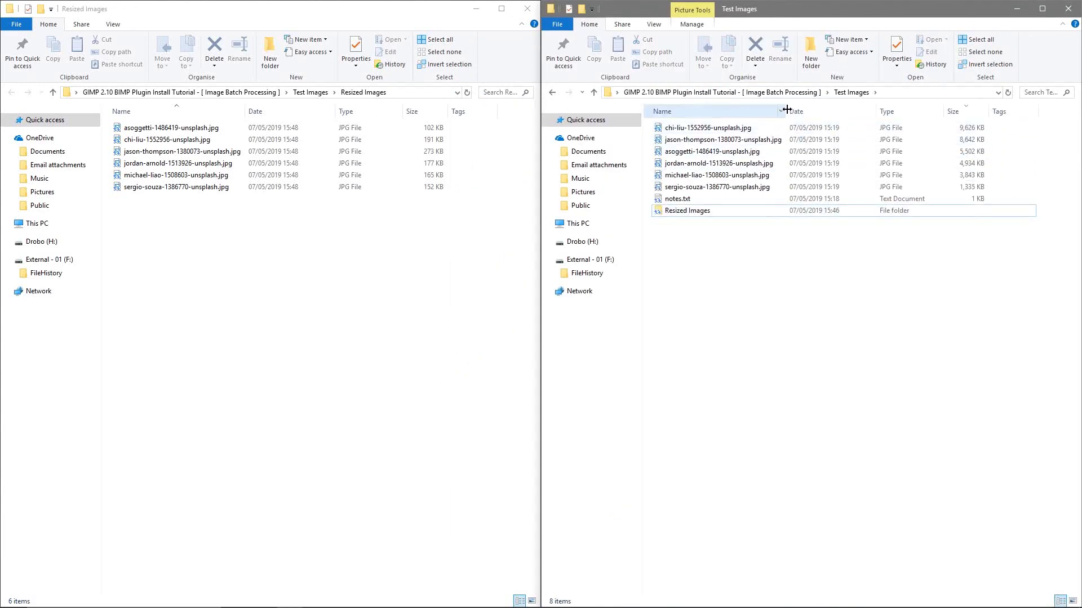
left_click(749, 110)
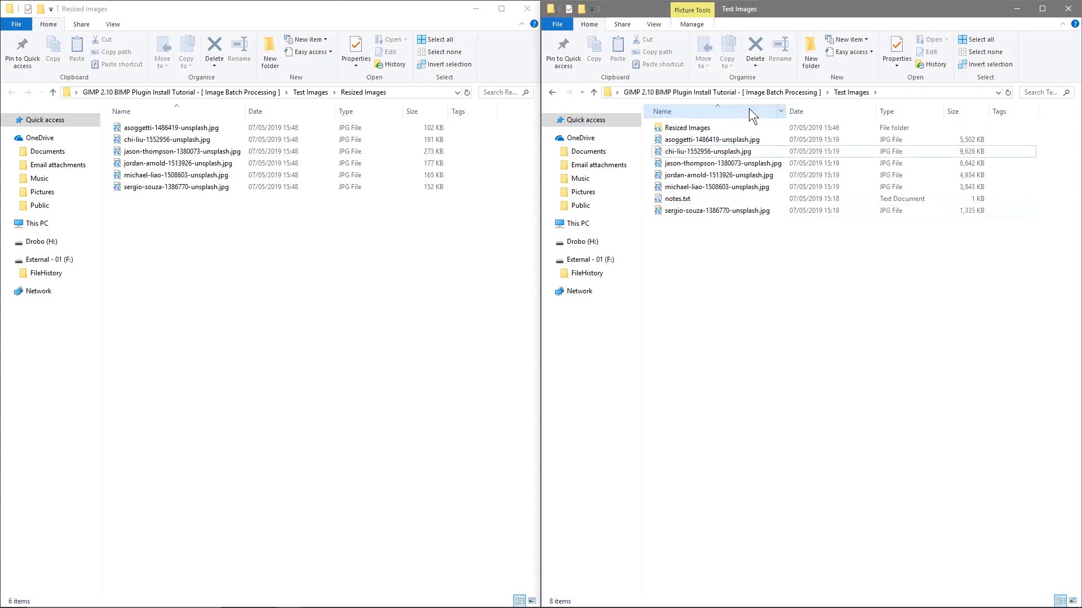
Compare the file sizes of the first two original photos with those of their resized copies
left_click(708, 142)
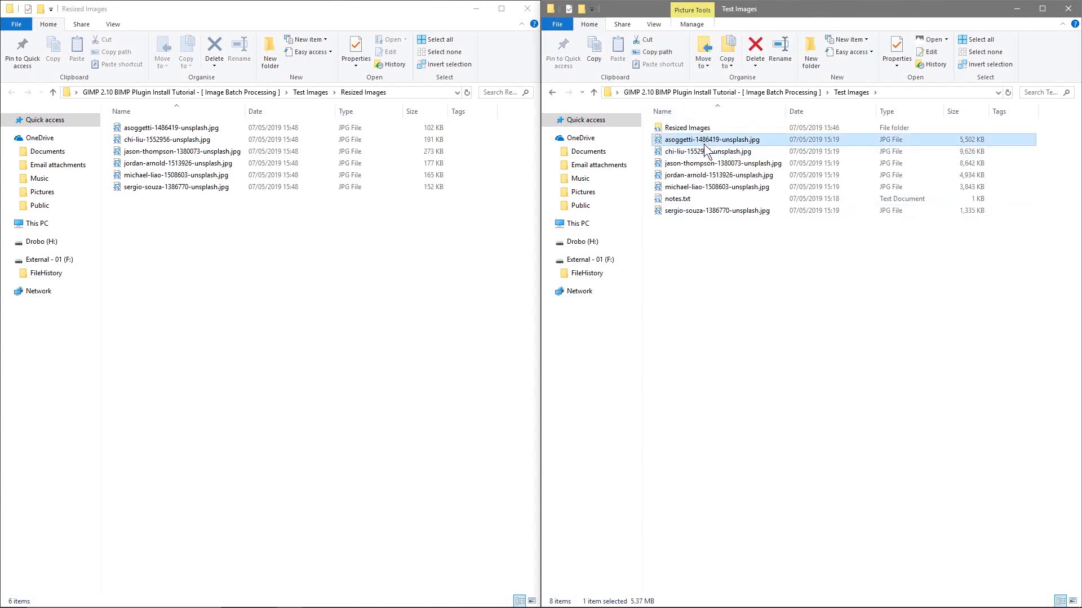
left_click(364, 129)
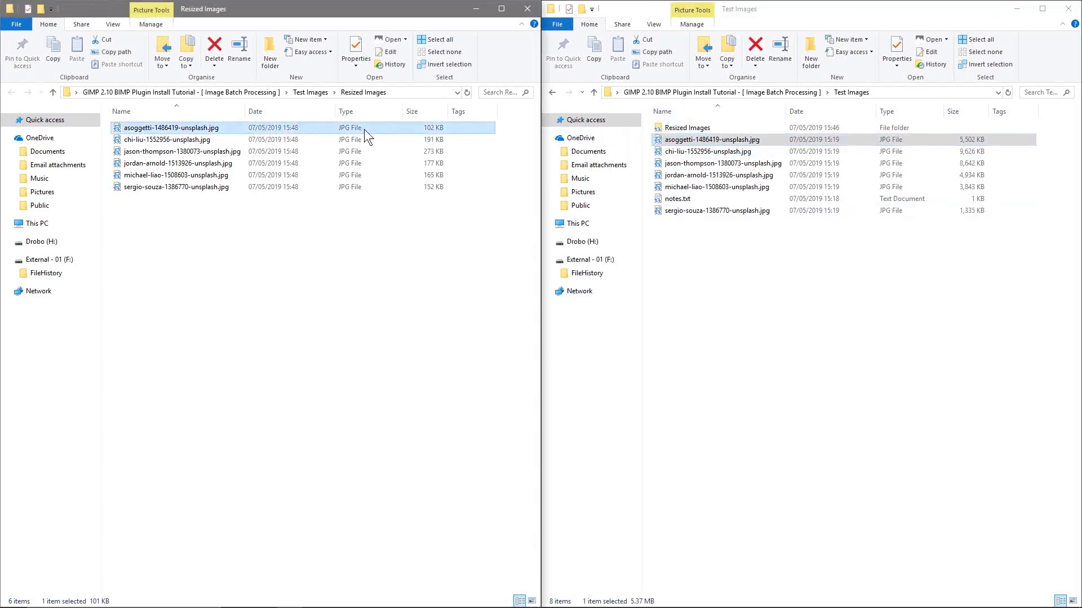
left_click(438, 141)
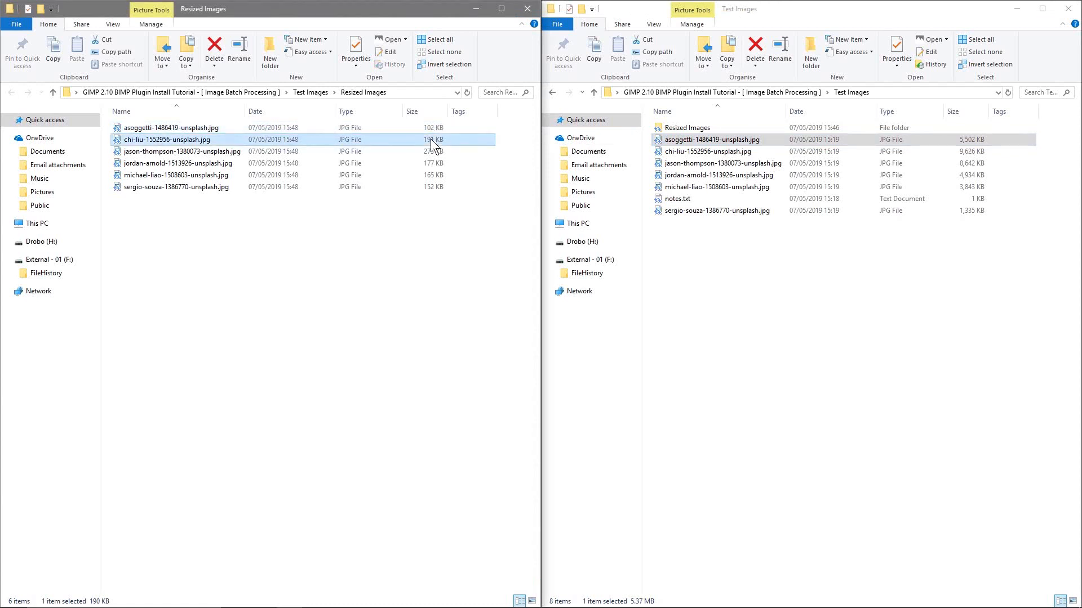
left_click(697, 153)
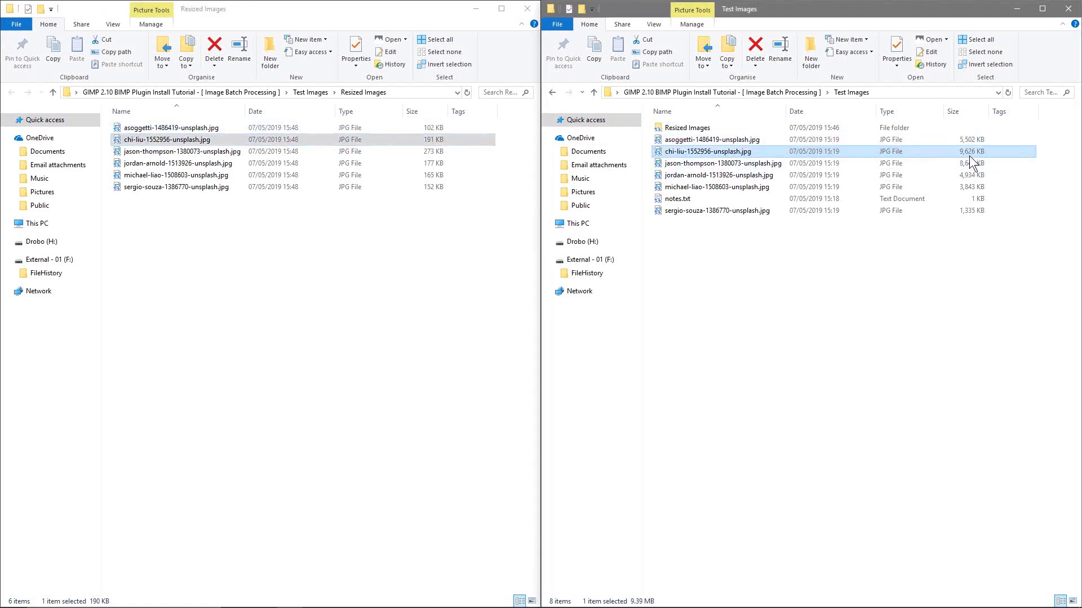
left_click(291, 143)
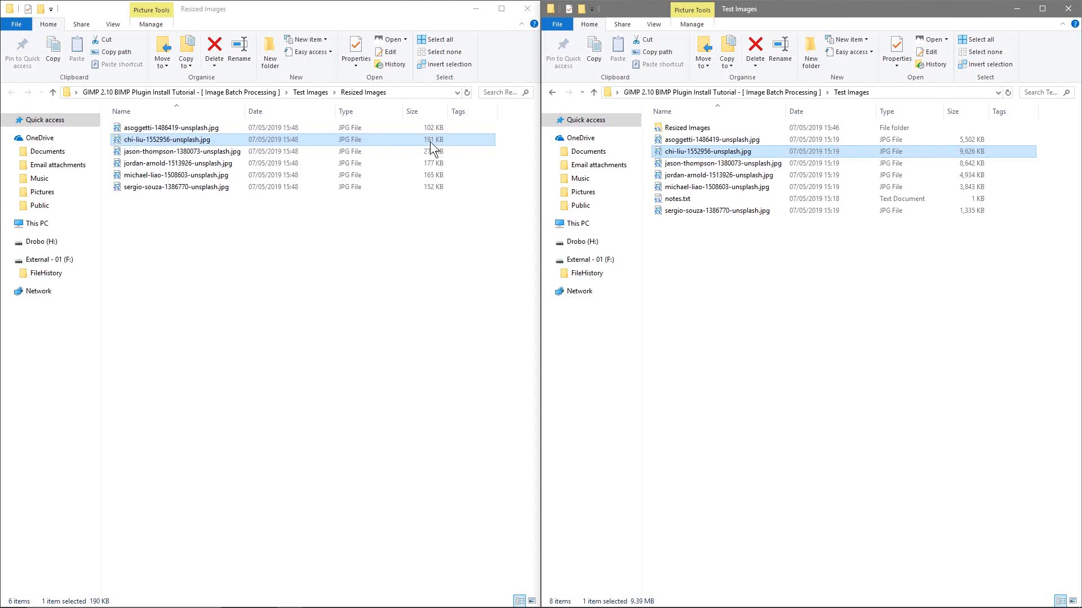
Open the resized and original versions of the canoe lake photo side by side and examine the resized copy's canoe lettering up close
double_click(206, 146)
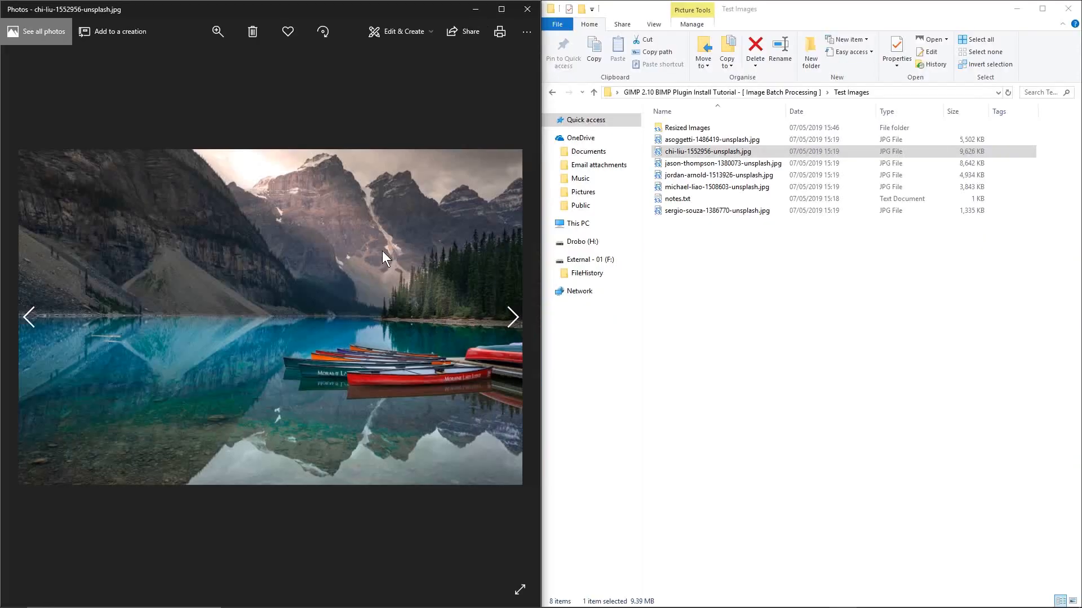
double_click(748, 153)
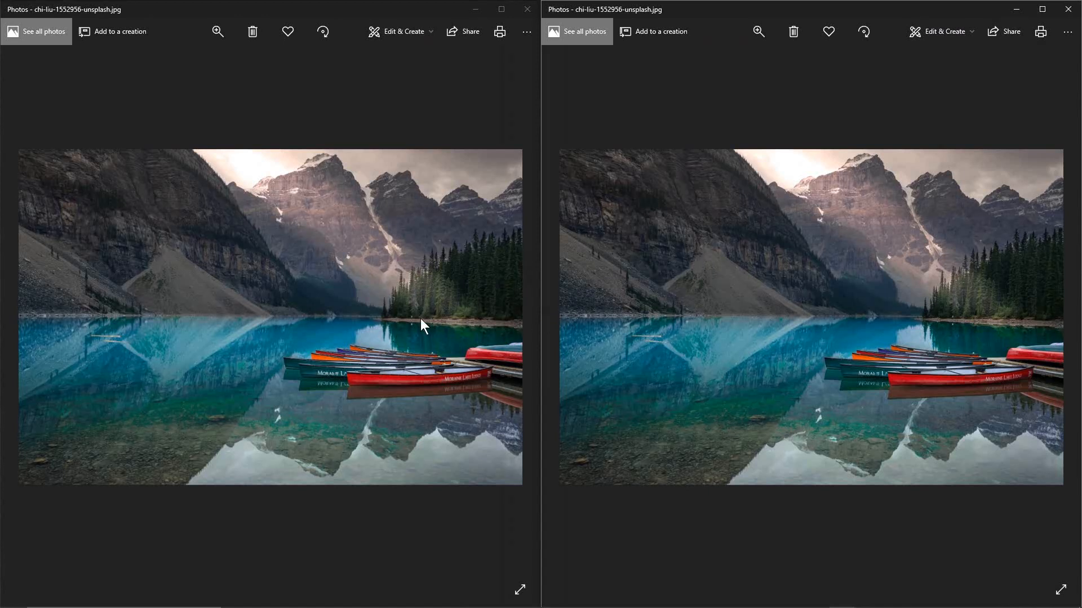
scroll(431, 384, "up", 5)
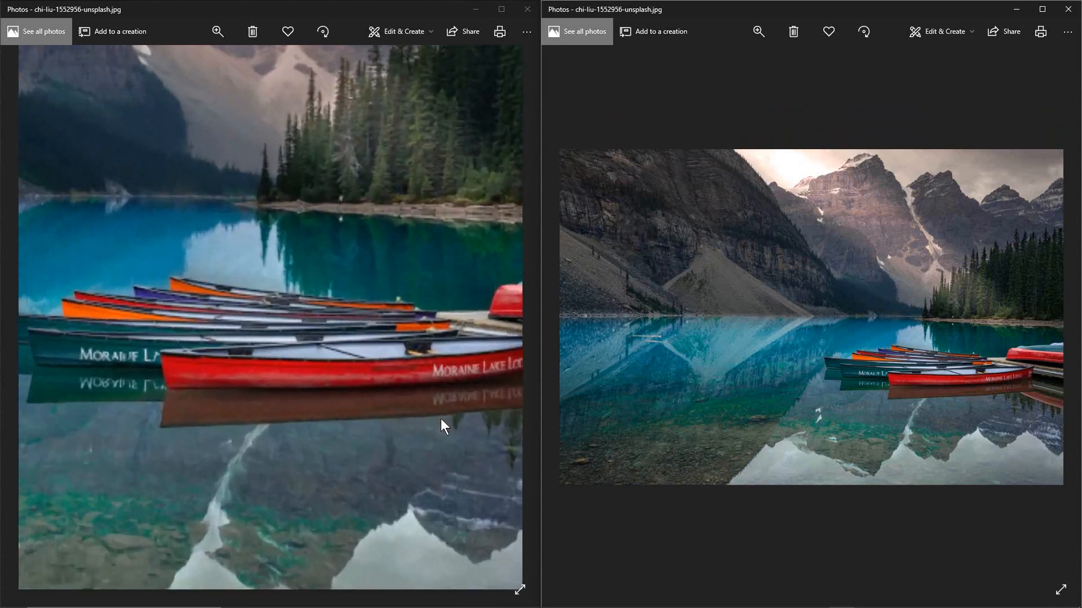
scroll(424, 367, "up", 3)
left_click_drag(396, 315, 318, 320)
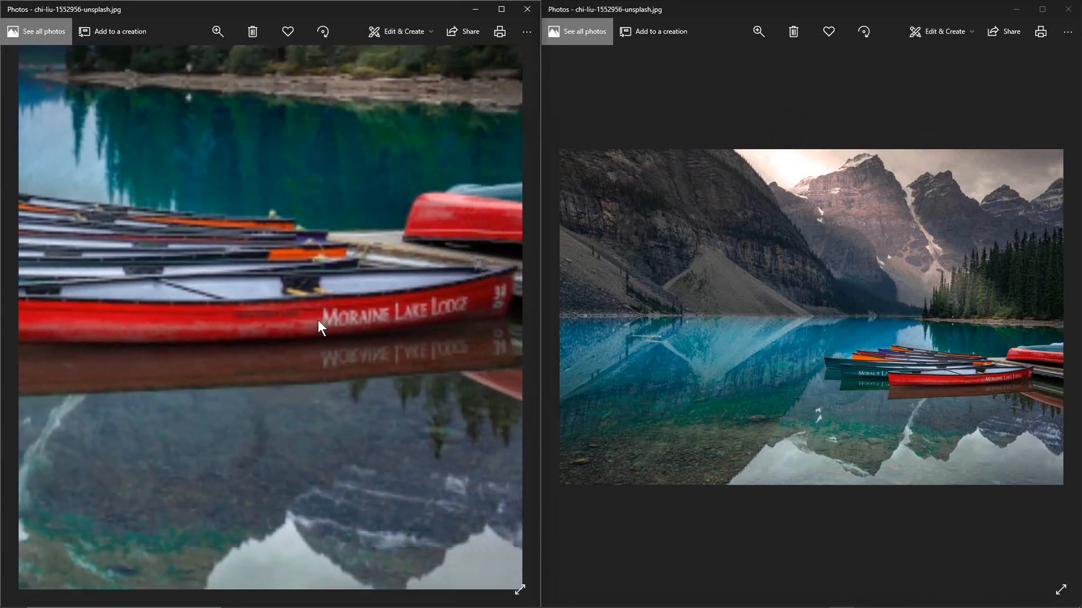
Examine the same red canoe and its lettering up close in the original photo to compare detail with the resized copy
left_click(996, 371)
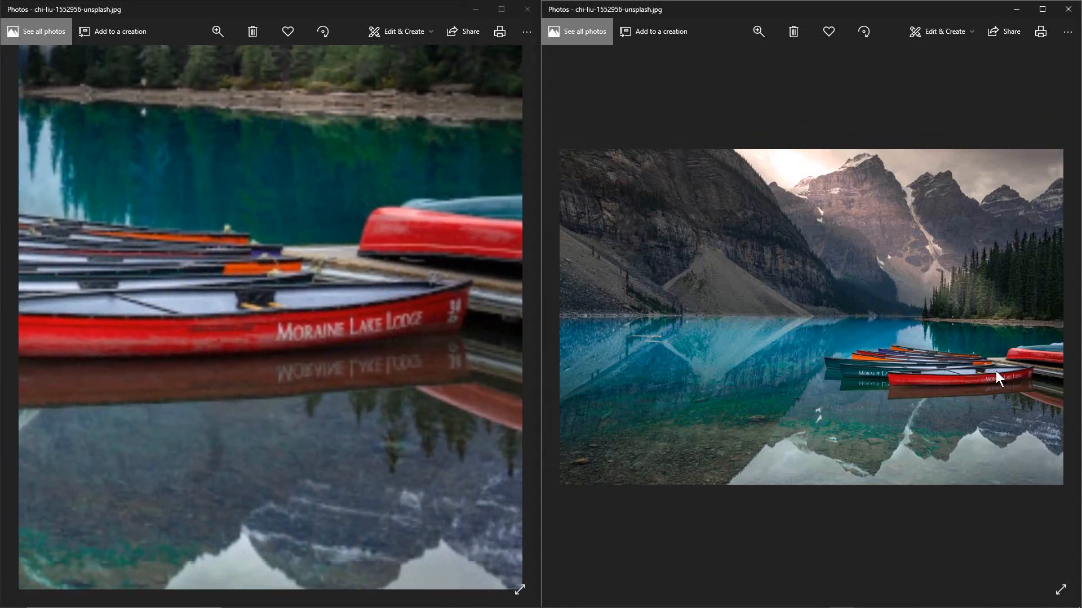
scroll(997, 378, "up", 6)
scroll(956, 404, "up", 2)
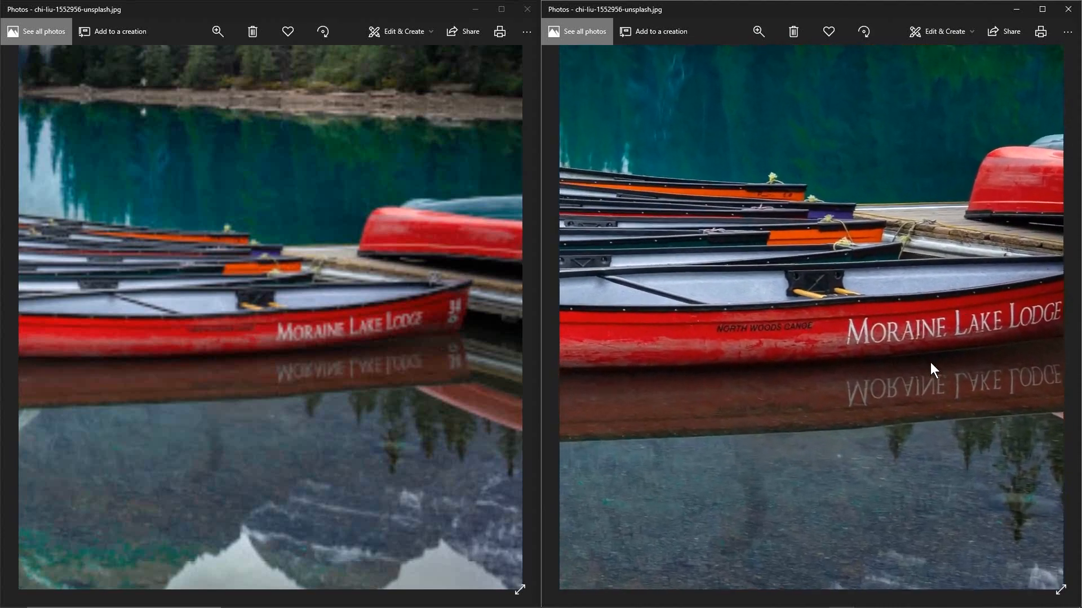
left_click_drag(924, 345, 857, 309)
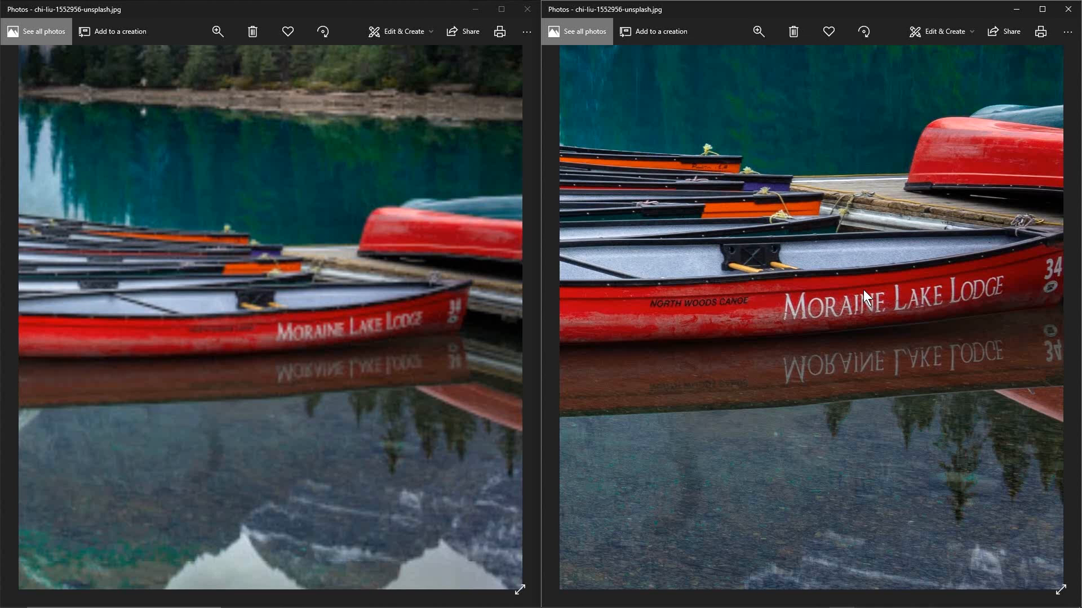
left_click_drag(688, 266, 714, 278)
left_click_drag(730, 338, 772, 247)
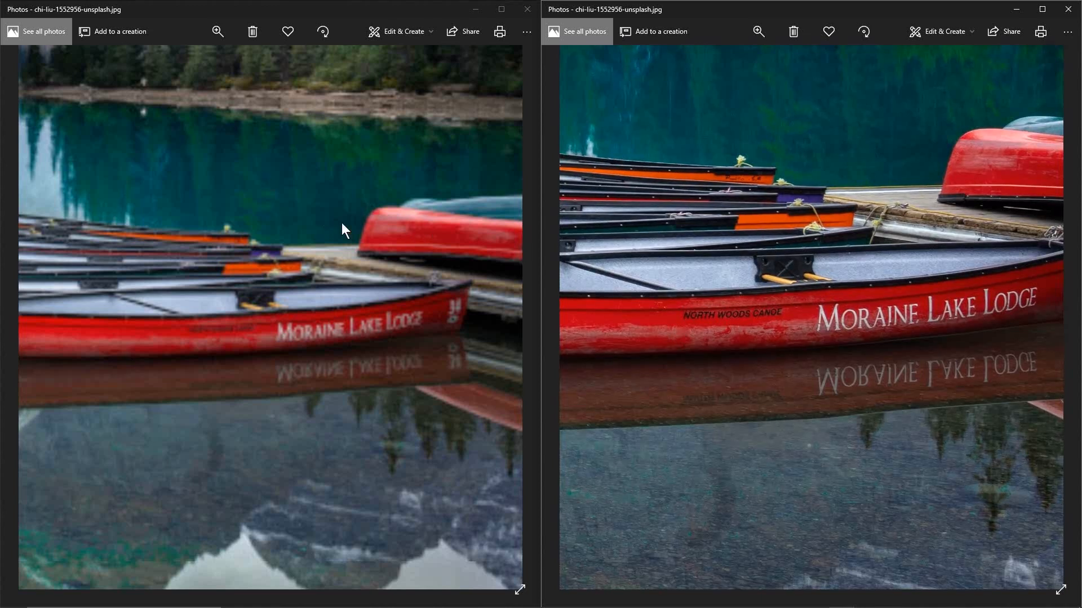
View the resized lake photo in a maximised window, and dock that window beside the original again
scroll(342, 222, "down", 5)
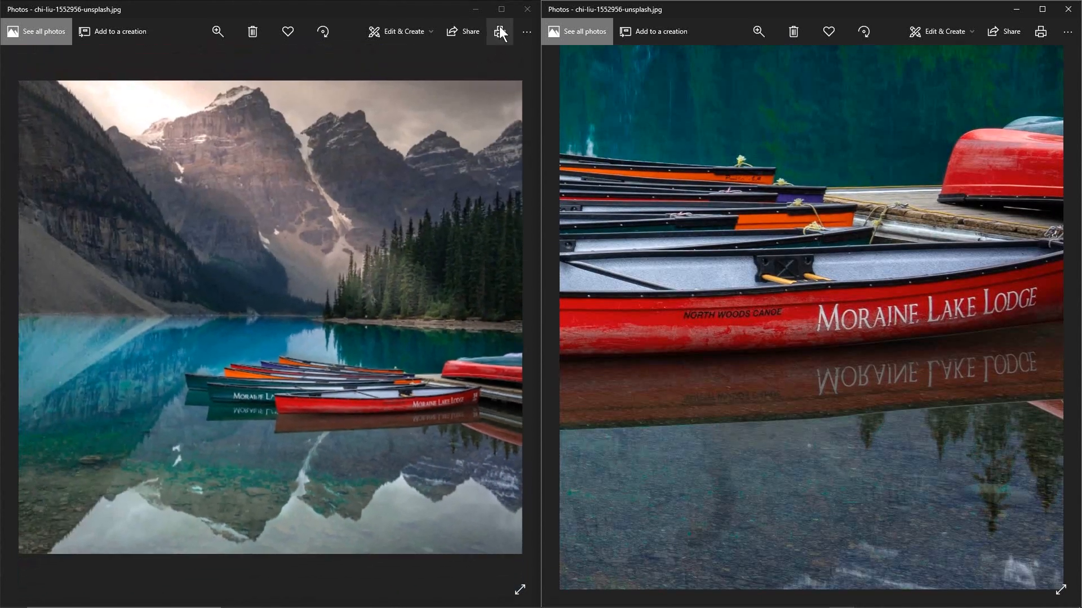
left_click(501, 9)
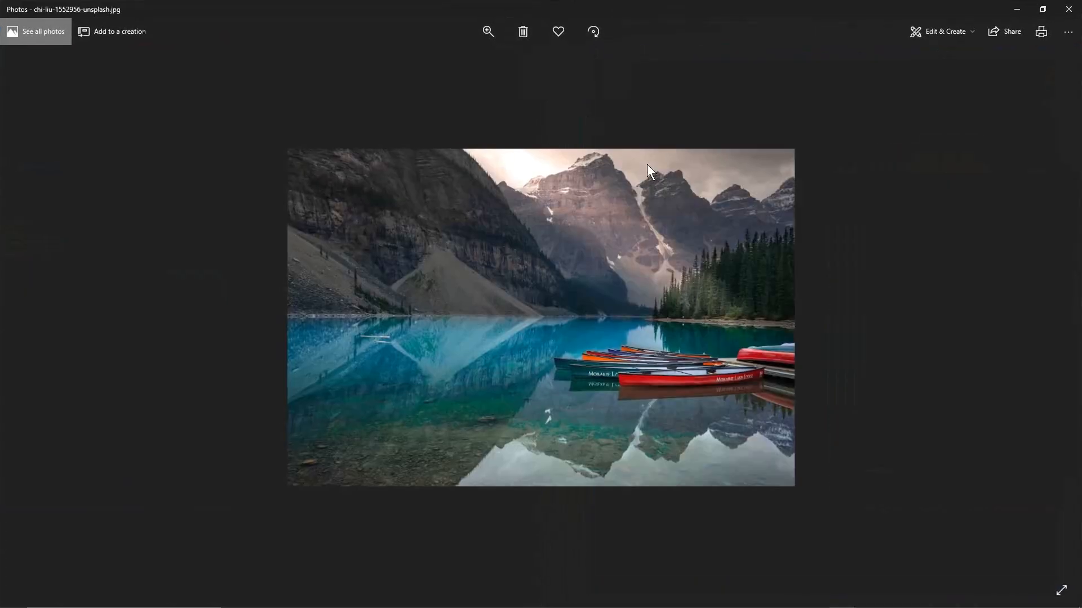
scroll(549, 285, "up", 5)
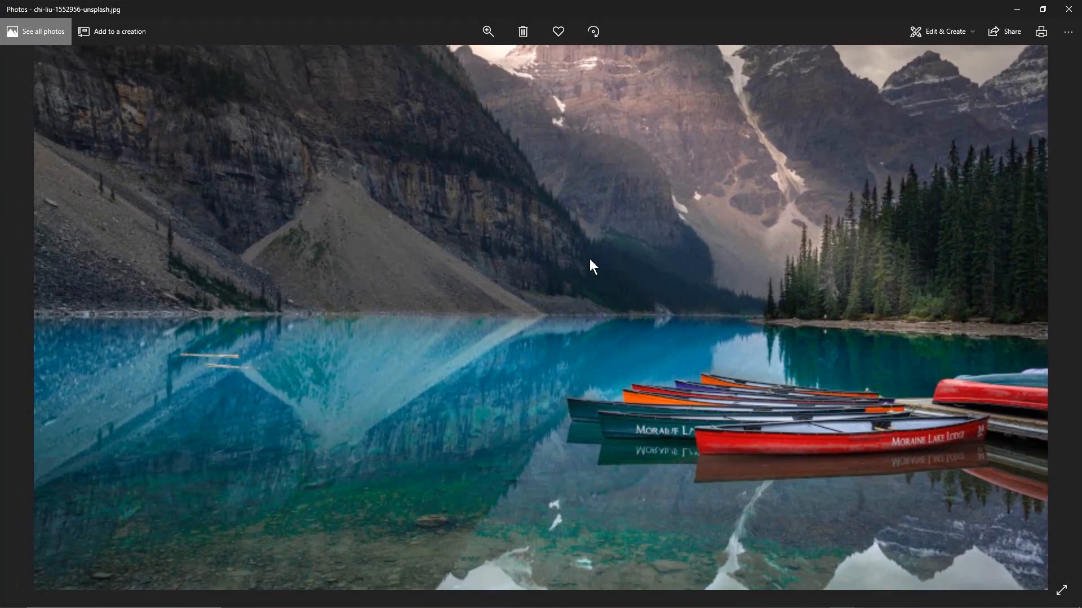
scroll(592, 265, "down", 5)
left_click_drag(806, 7, 4, 119)
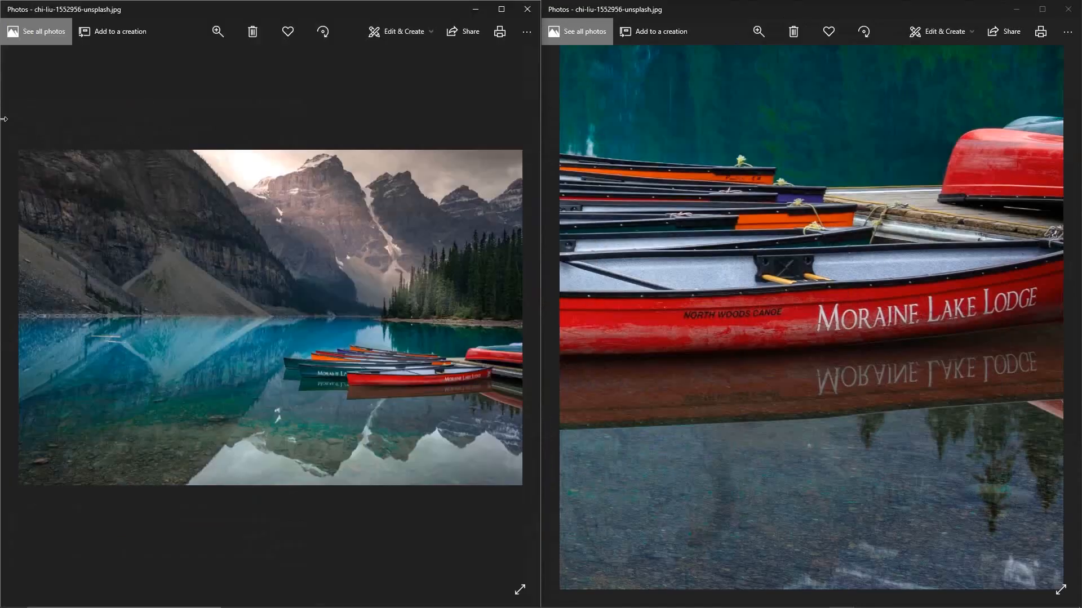
Compare the original and resized lake photos at whole-image view, and close both photo windows
left_click(771, 235)
scroll(770, 235, "down", 5)
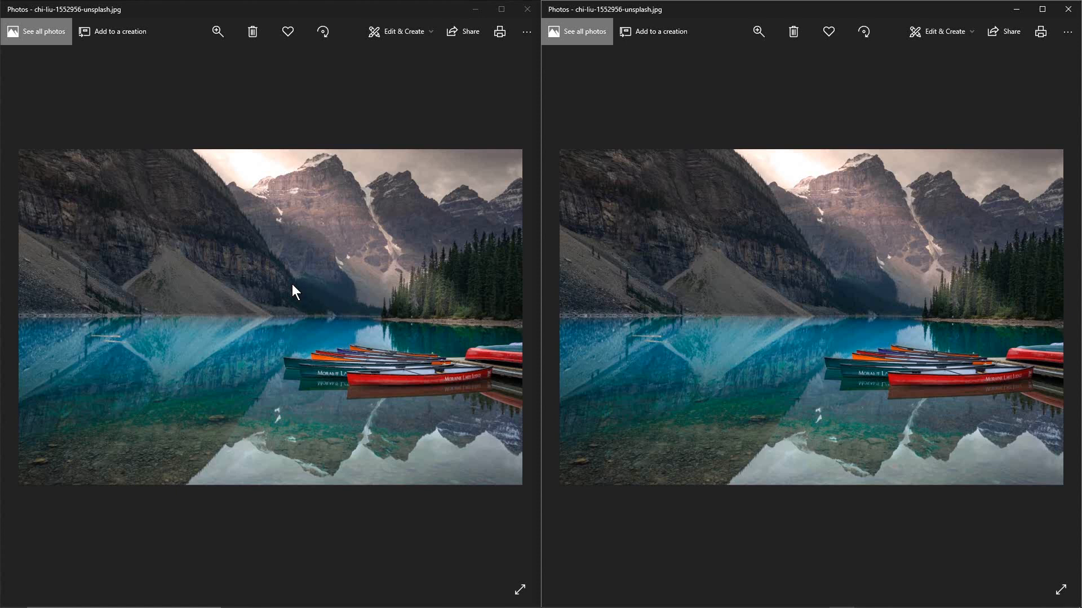
left_click(1068, 9)
left_click(527, 9)
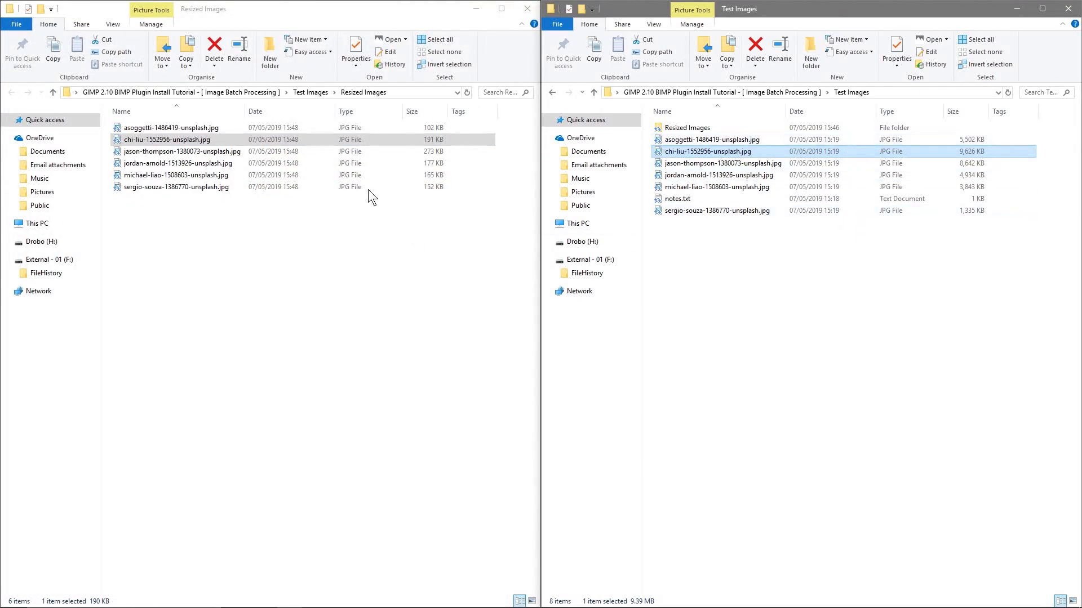
Close the Resized Images and Test Images folder windows, and bring GIMP back up to close it
left_click(187, 278)
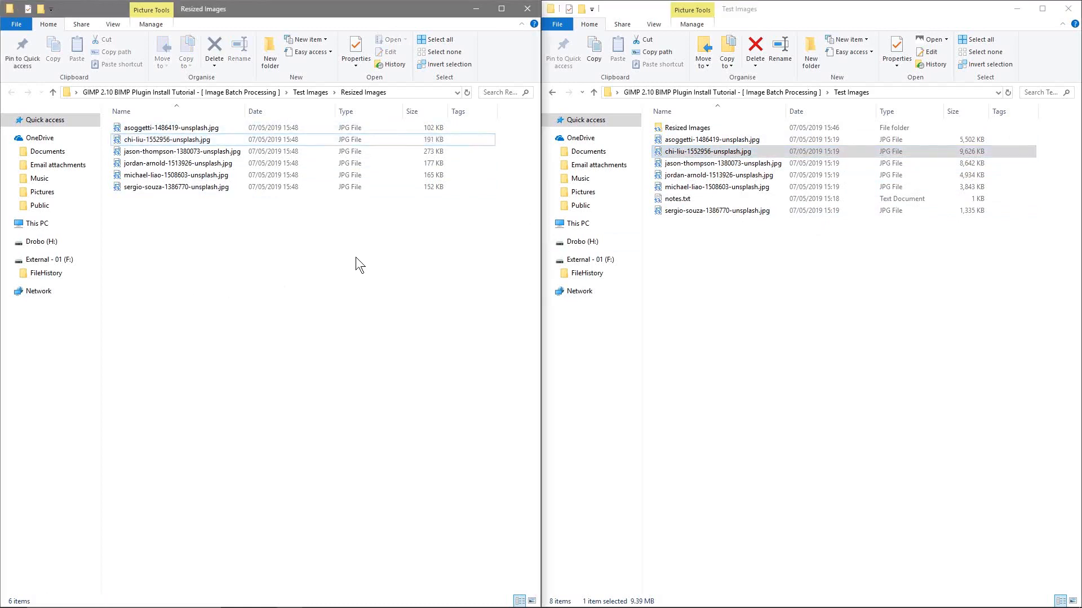
left_click(527, 8)
left_click(1066, 9)
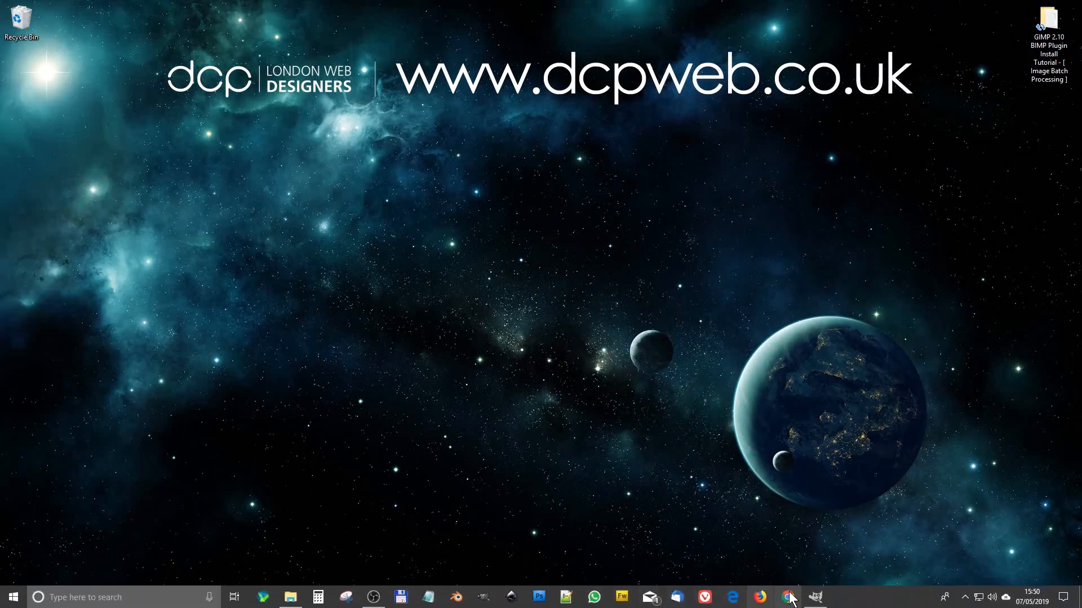
left_click(815, 597)
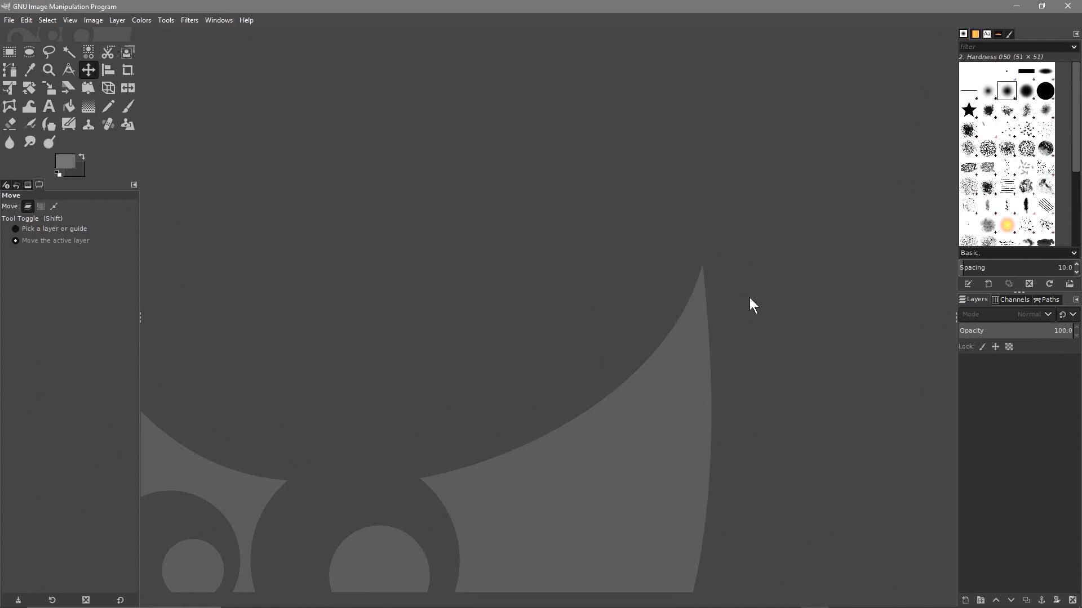
left_click(1015, 6)
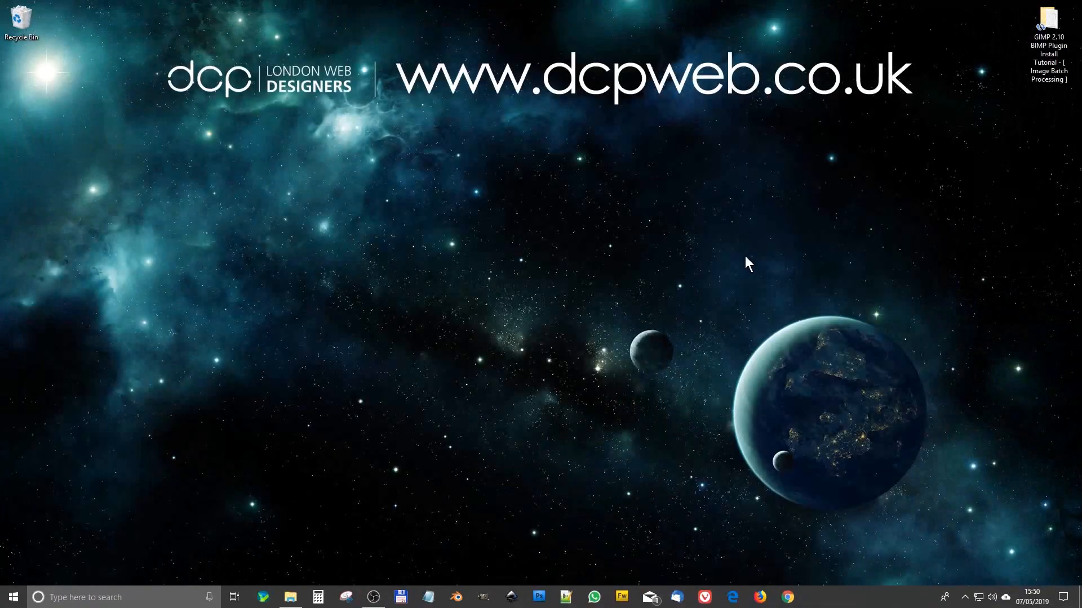